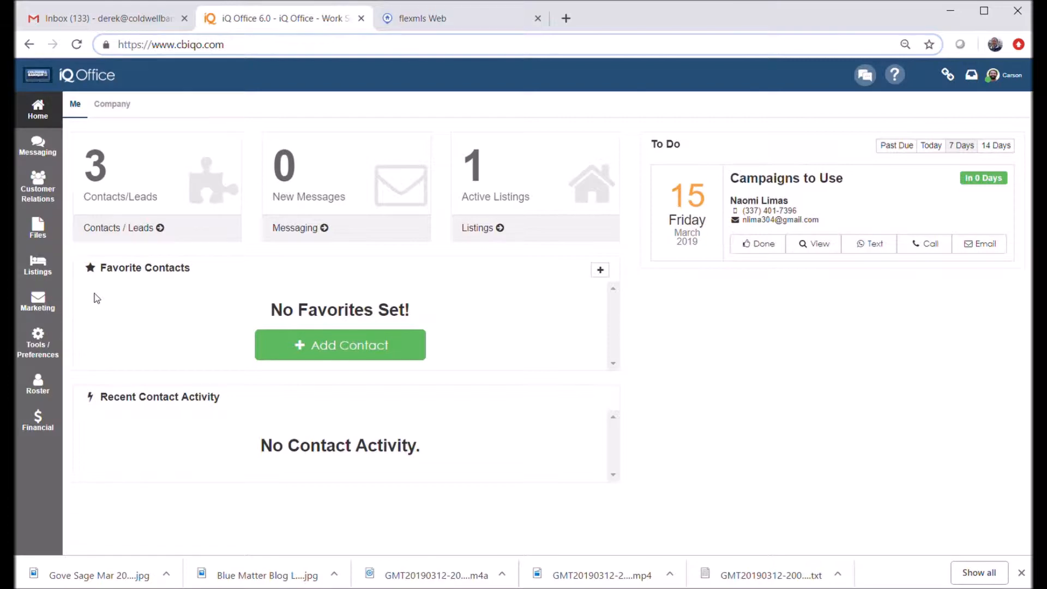
Go to Marketing > eMarketing > My Campaigns and switch to the Company Campaigns list
click(47, 304)
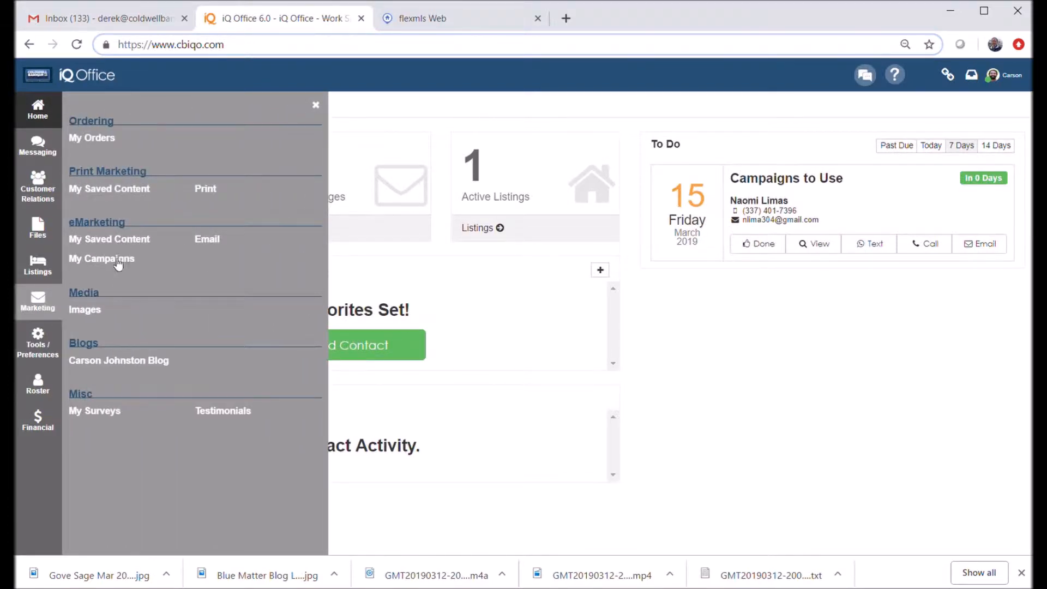
click(116, 260)
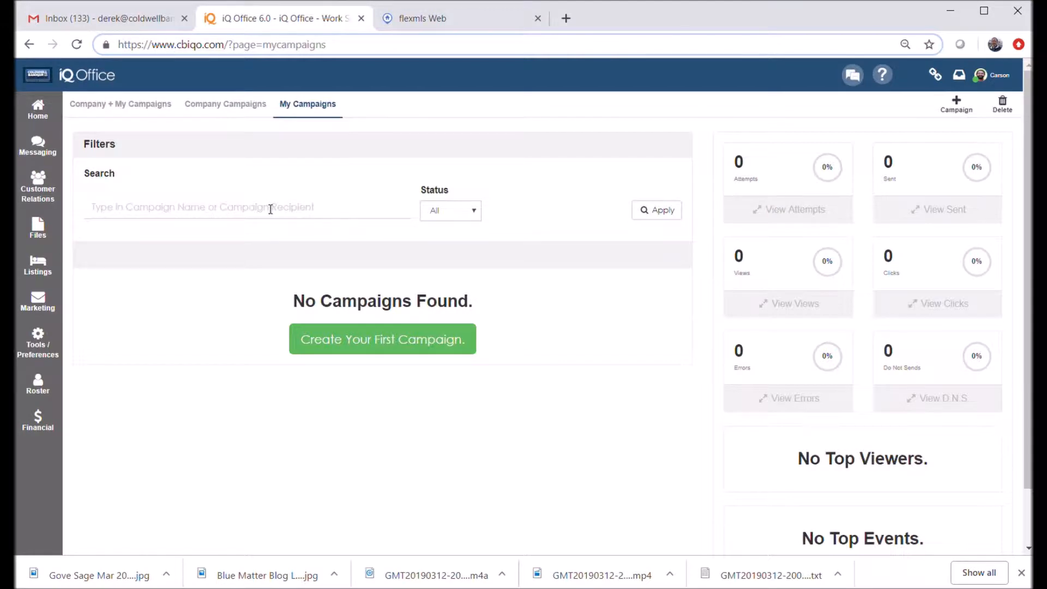
click(209, 112)
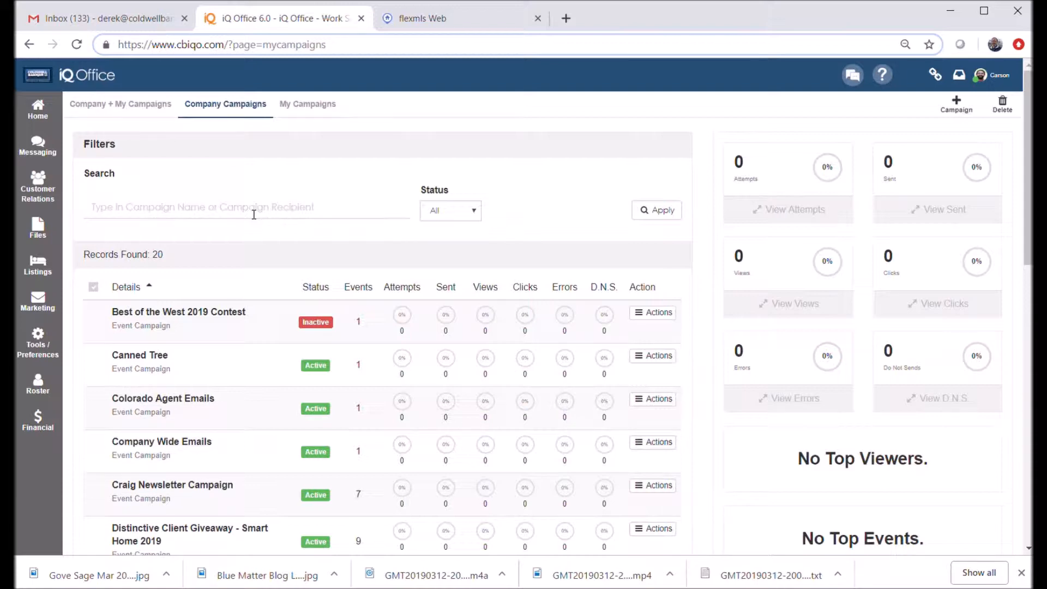
Search campaigns for 'sun vall' and open the Sun Valley MLS Campaign
click(253, 214)
text(sun vall)
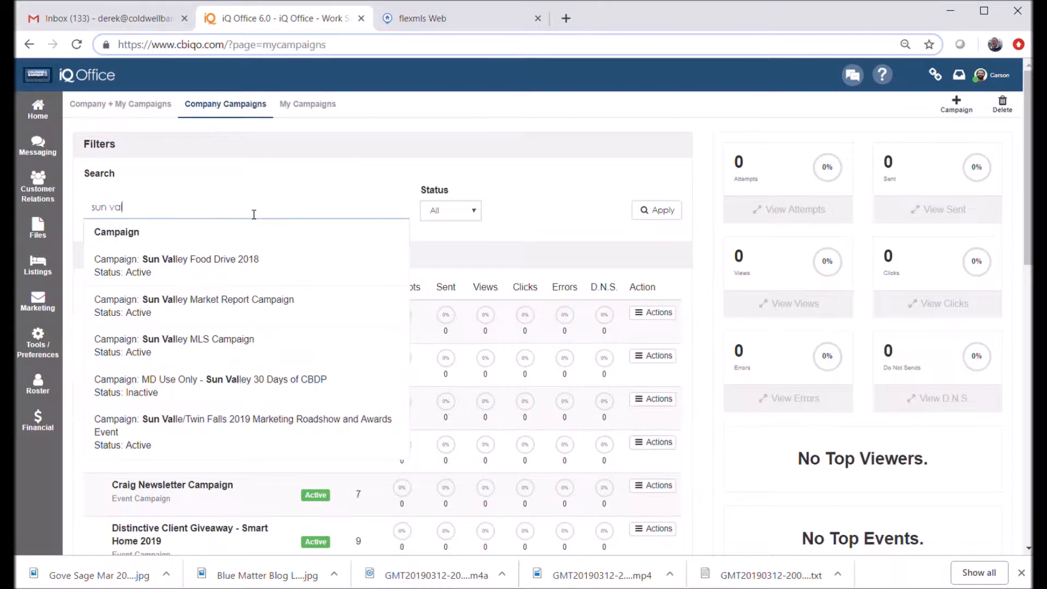
click(185, 347)
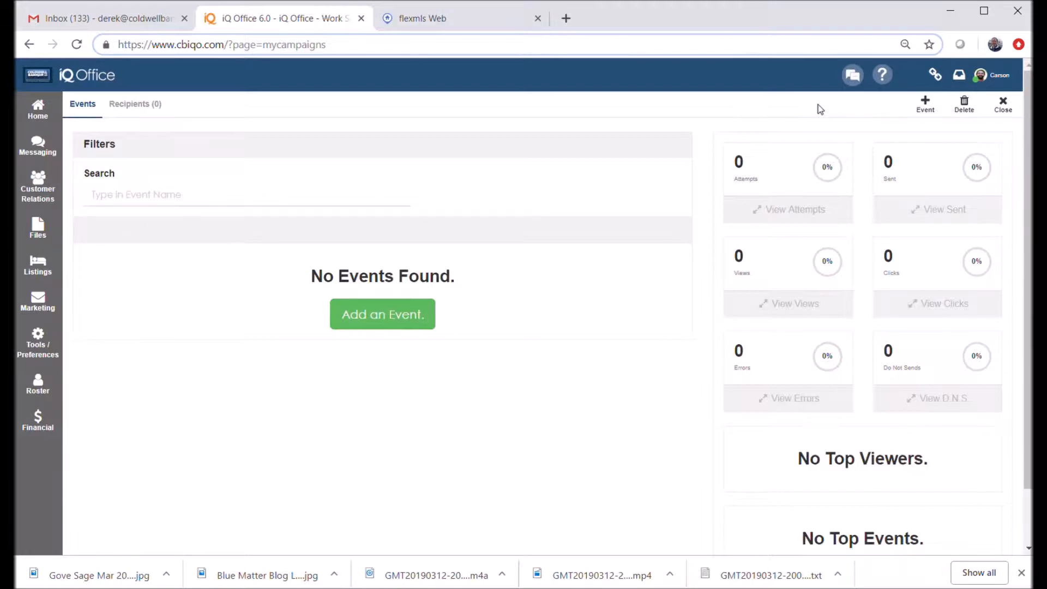
Add a new event to the Sun Valley MLS Campaign to reach its template list
click(925, 109)
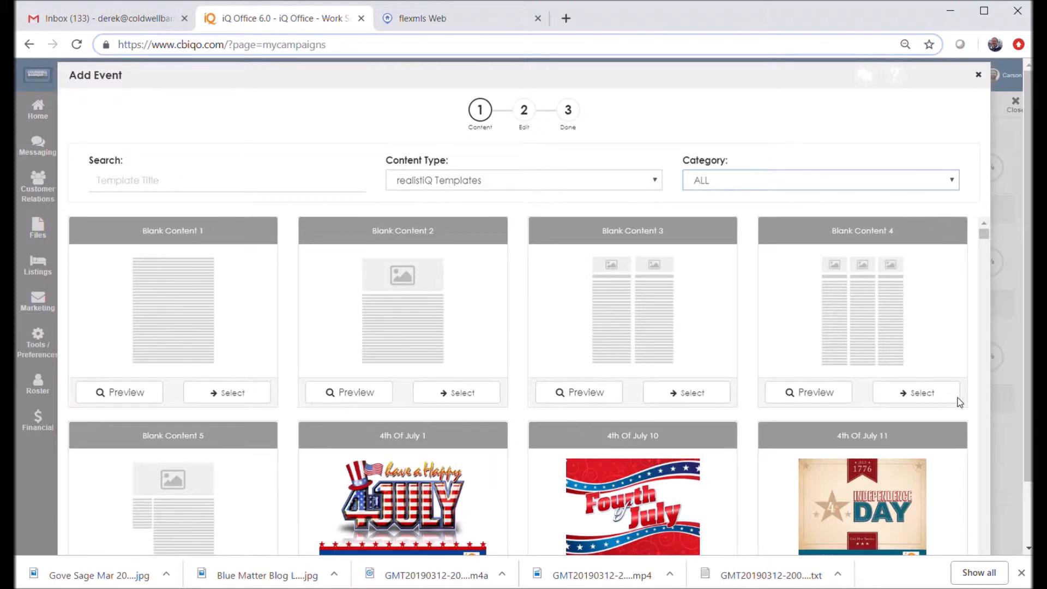
Filter templates to 'Property Flyer - On the Market', use On The Market Dark Blue, and review it
click(761, 407)
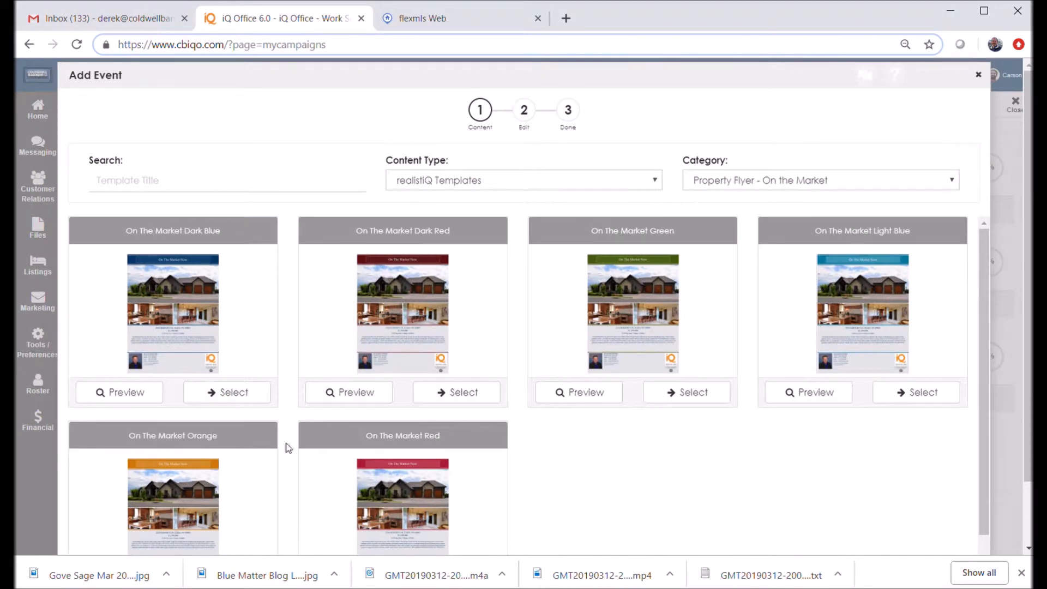
click(236, 395)
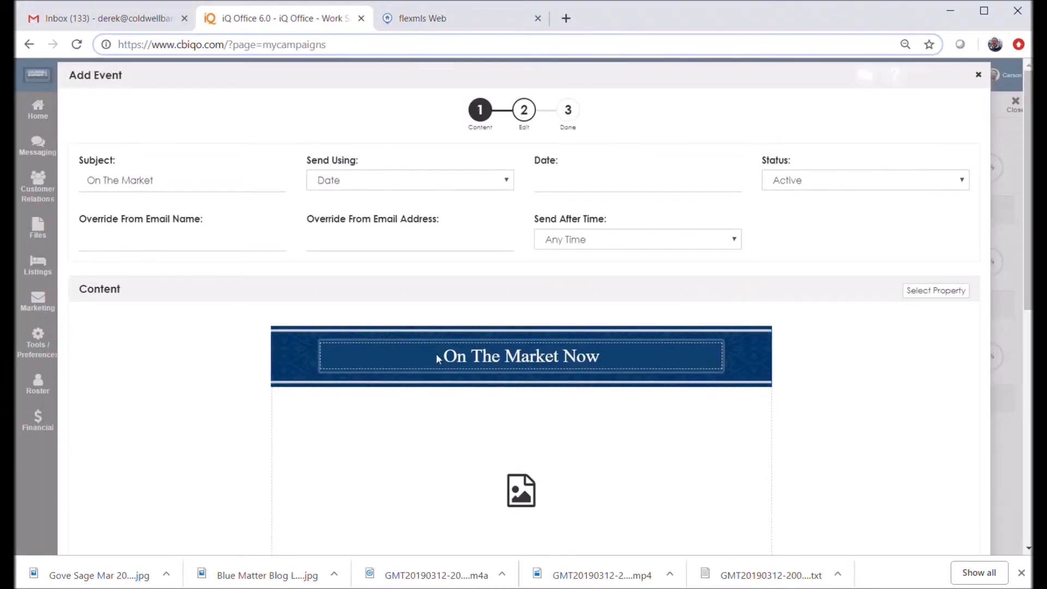
drag(1030, 211, 1029, 442)
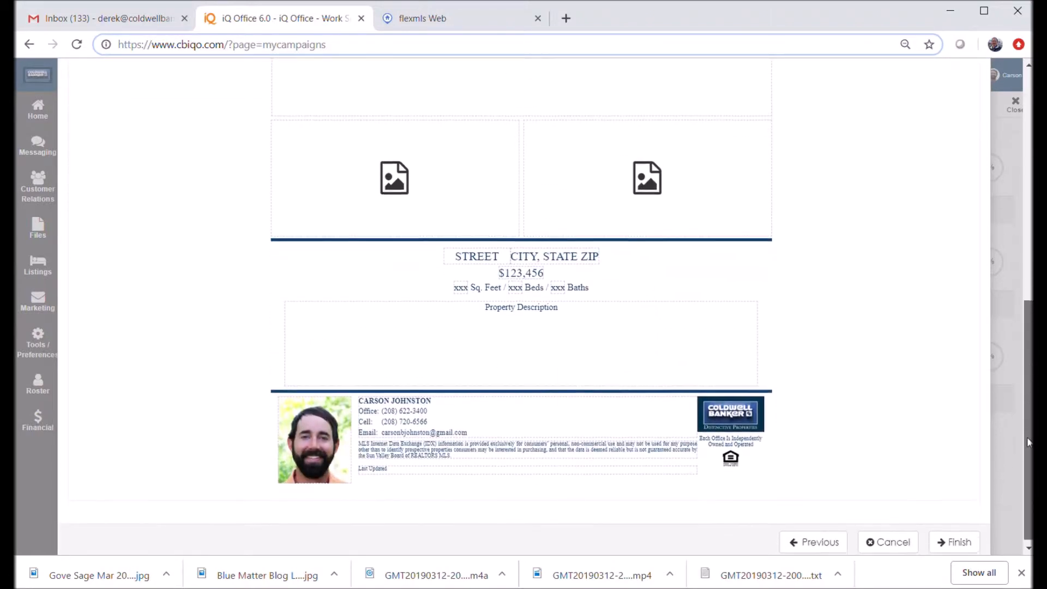
drag(1029, 442, 1023, 414)
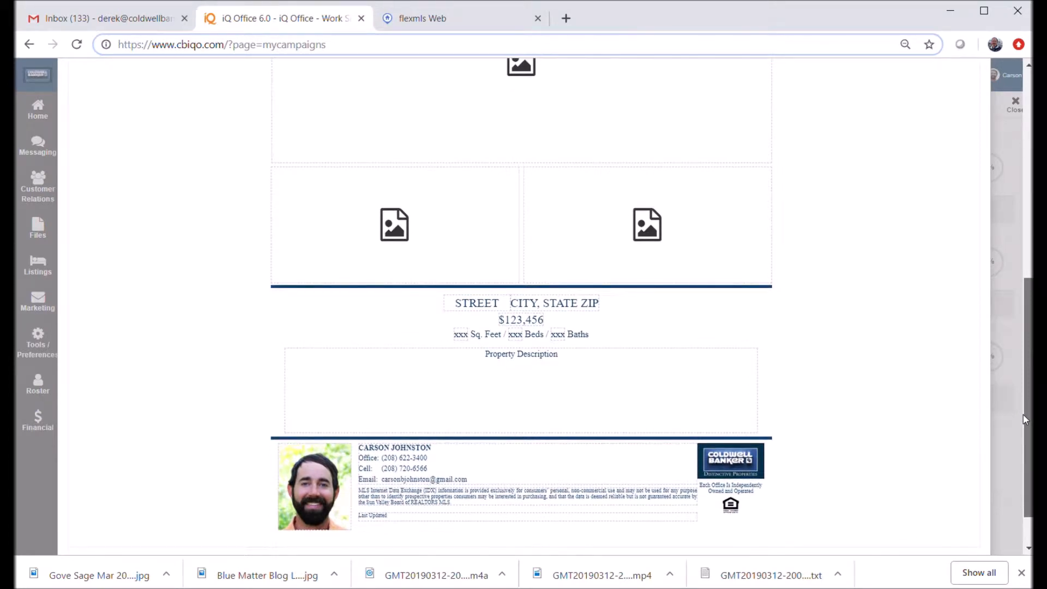
drag(1023, 415, 995, 221)
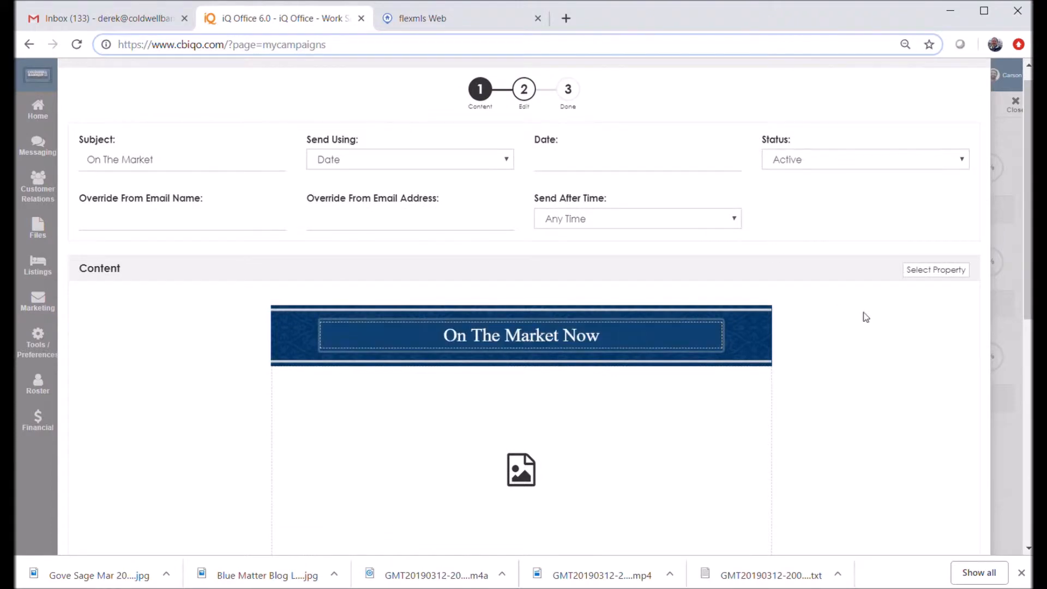
click(933, 272)
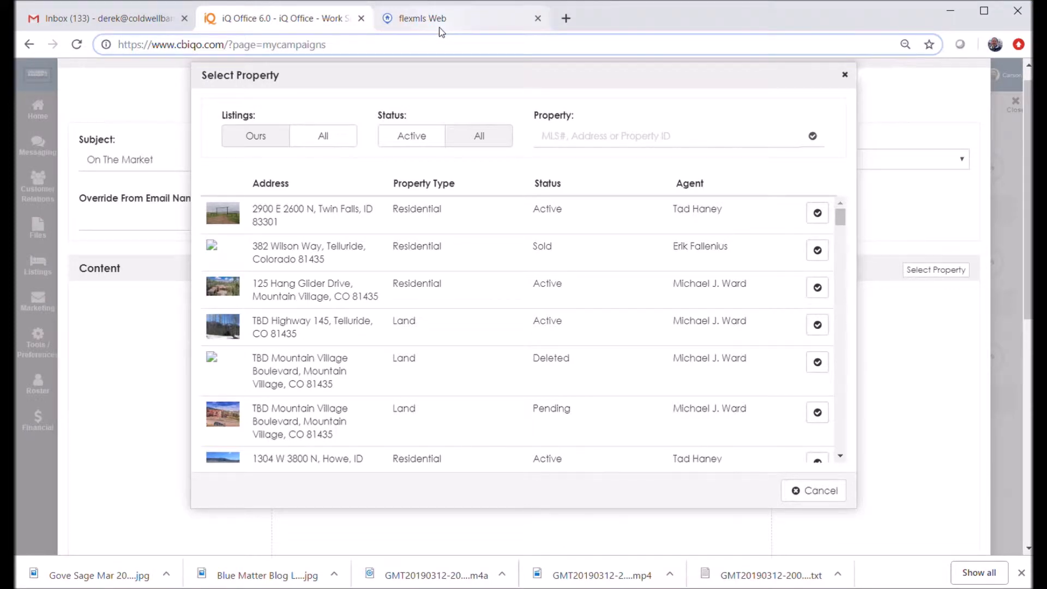
click(442, 22)
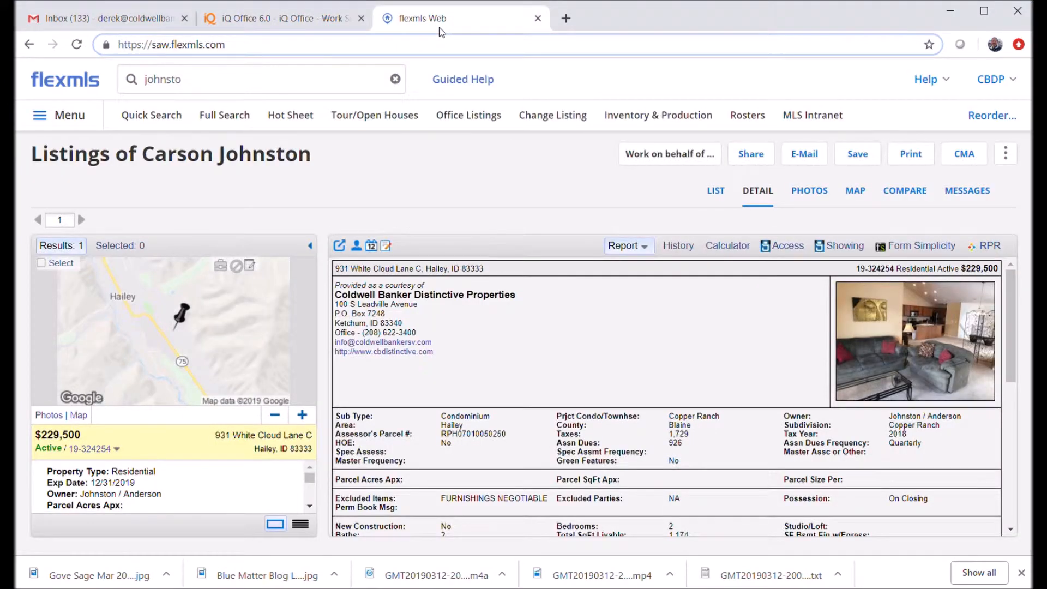
click(325, 19)
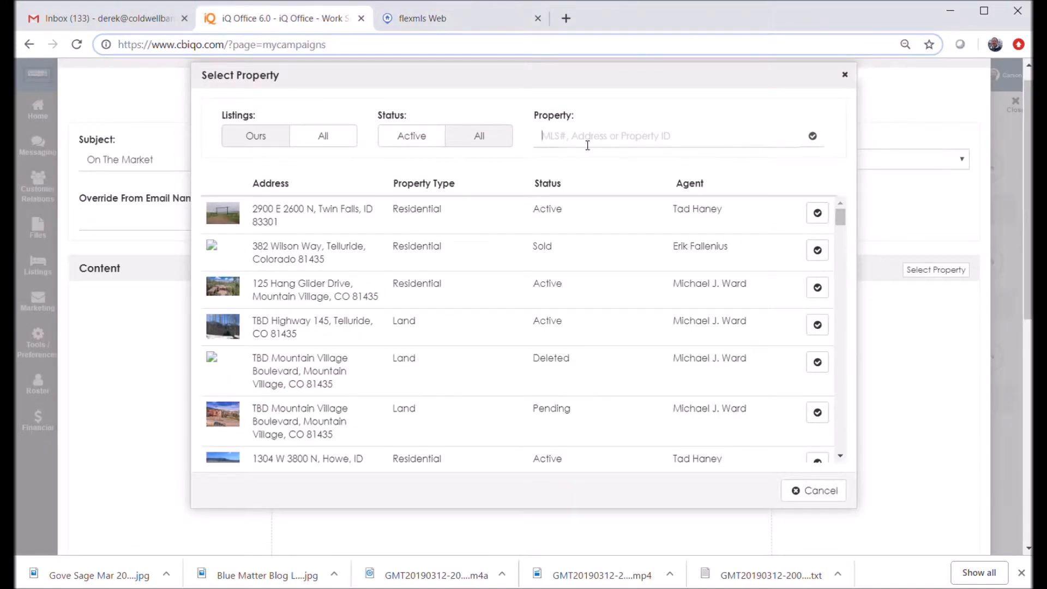
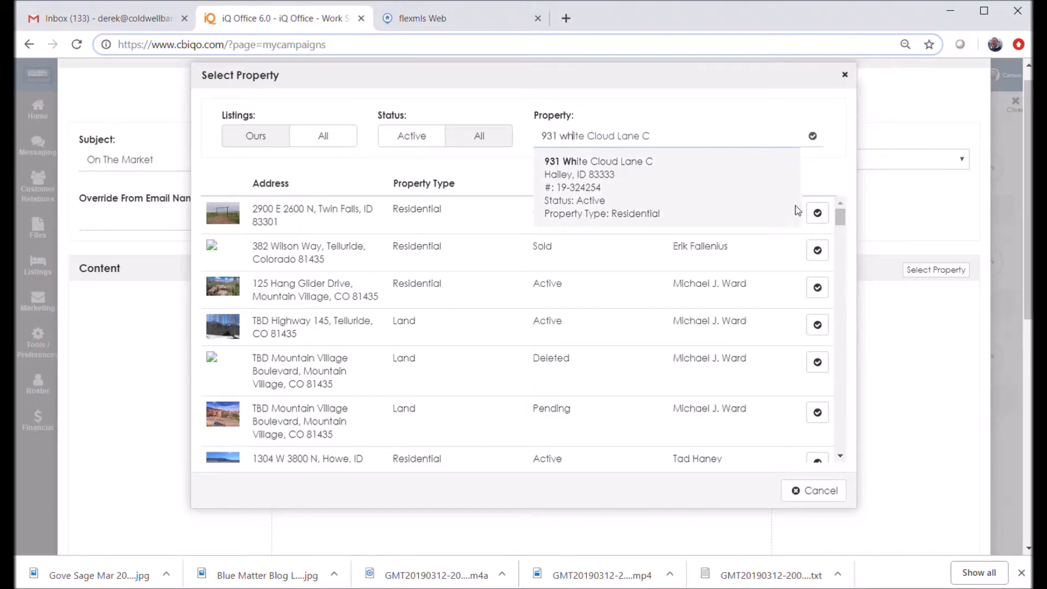
click(818, 213)
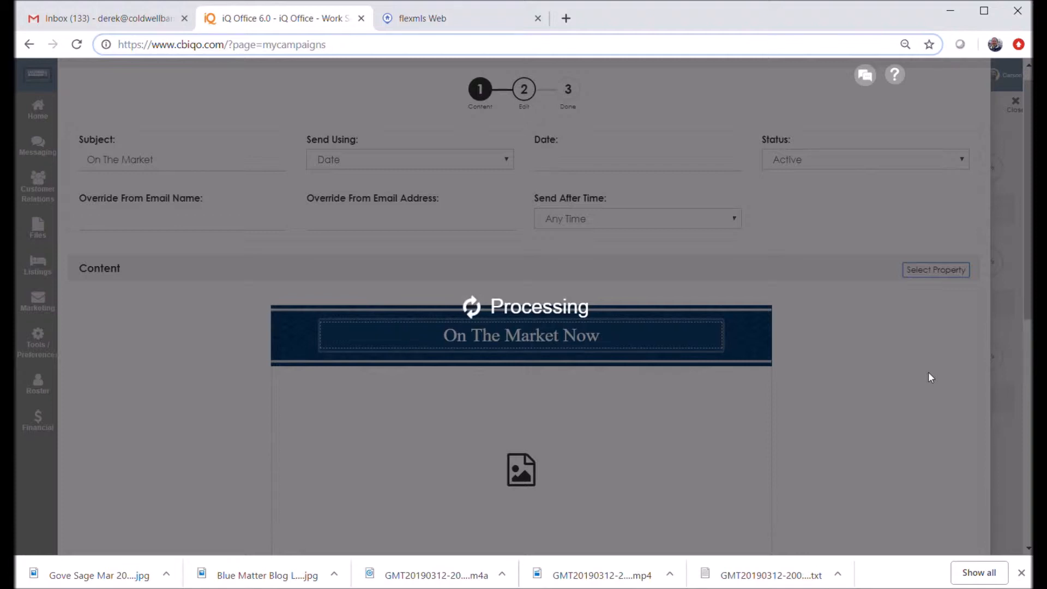
Review the flyer's photos, $229,500 price and 2-bed/2-bath details, then edit the staircase photo
scroll(1029, 240, down, 1)
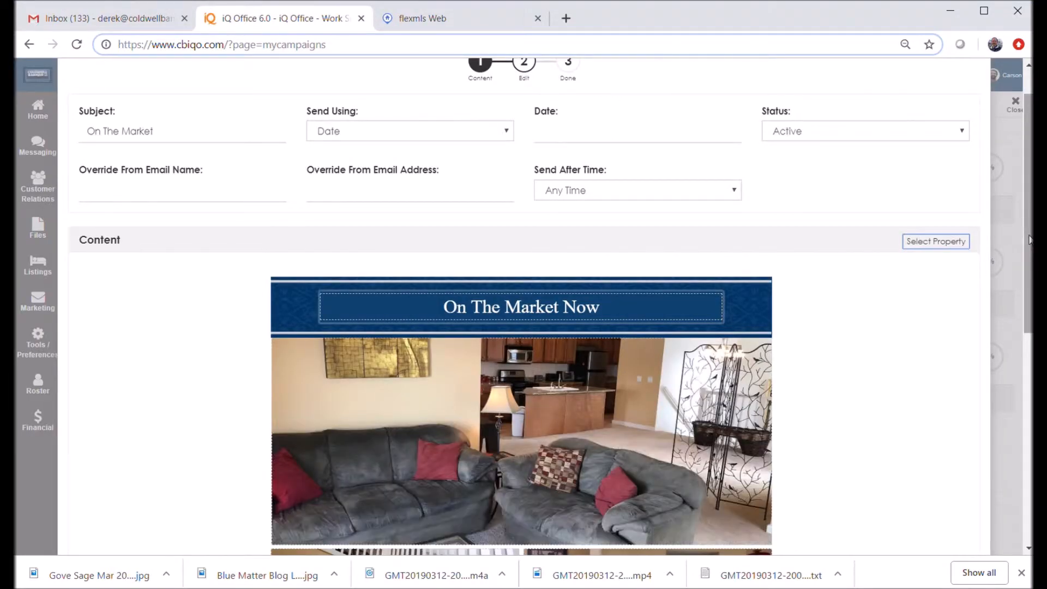
drag(1030, 248, 1028, 319)
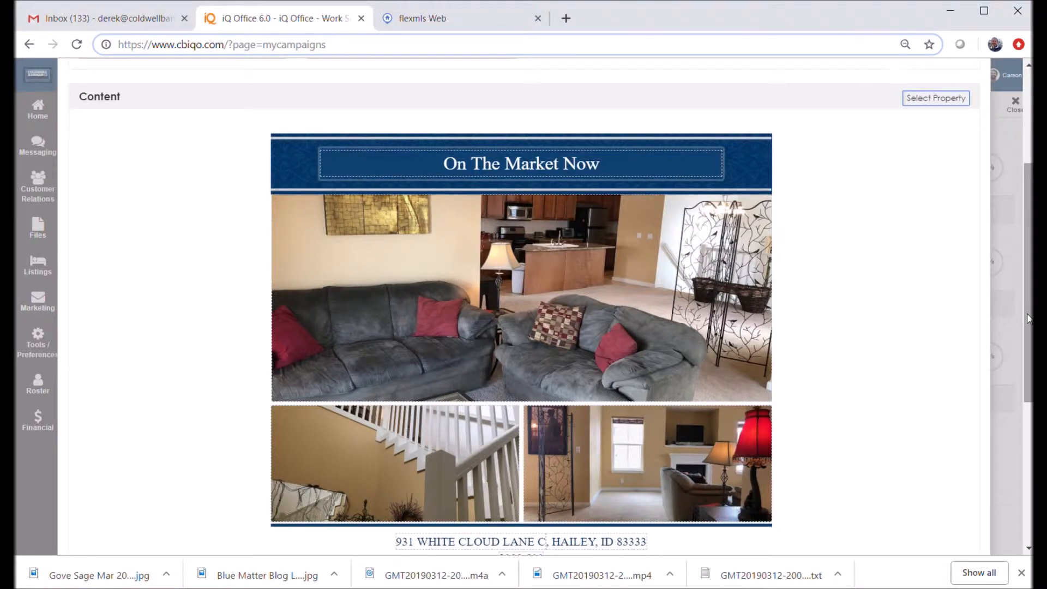
drag(1028, 318, 1029, 362)
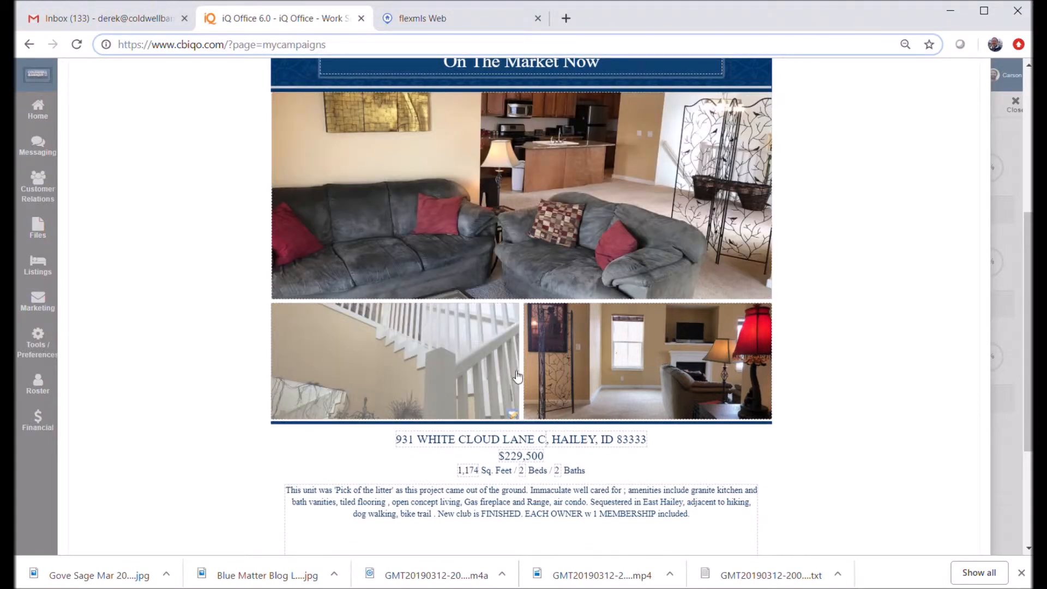
click(392, 366)
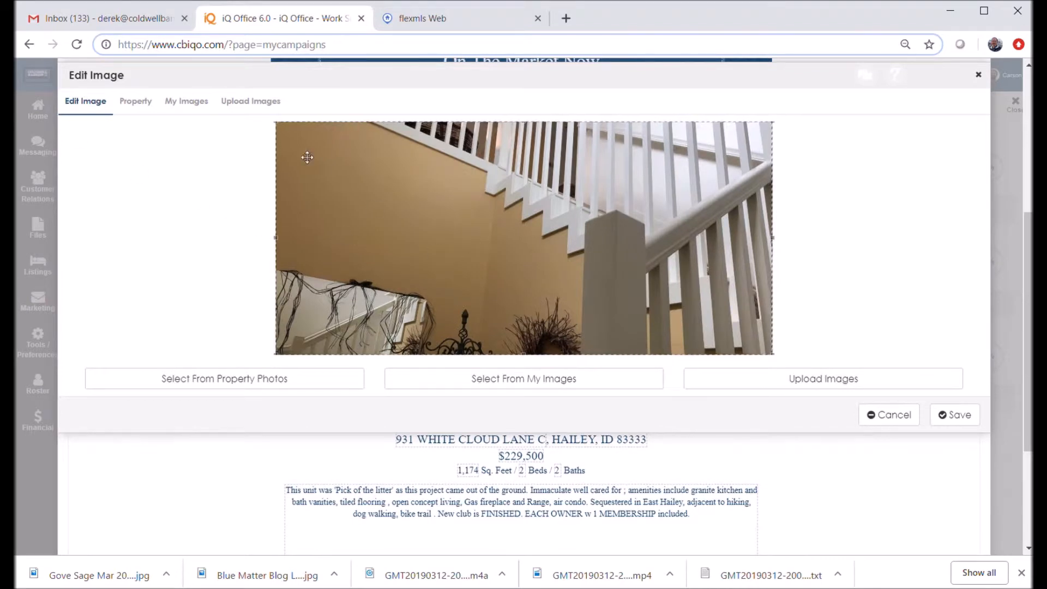
Swap the staircase photo for the listing's kitchen photo, crop to cabinets, range and stools, and save
click(142, 103)
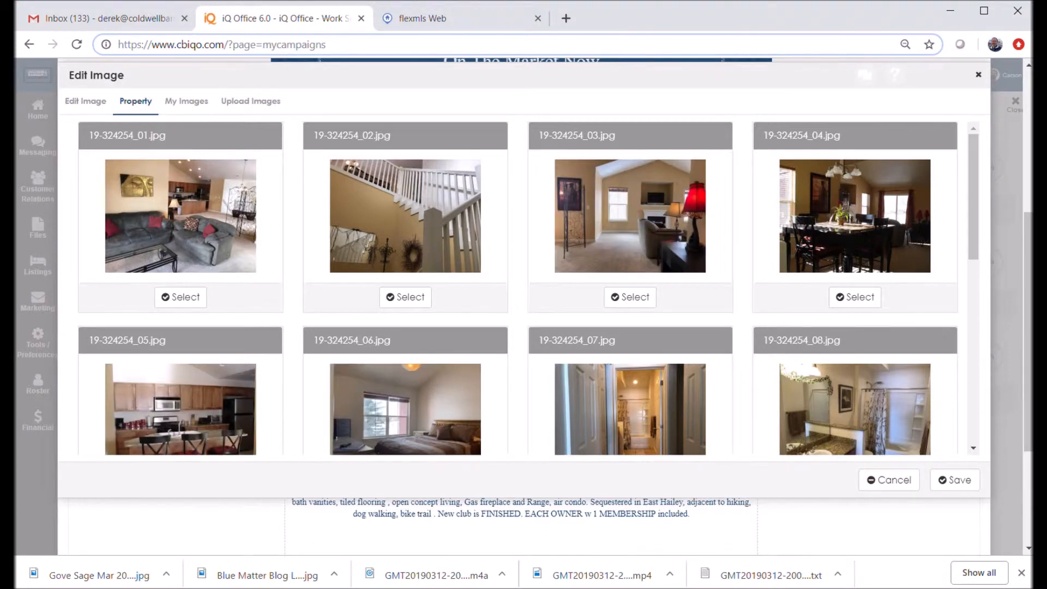
drag(973, 179, 976, 215)
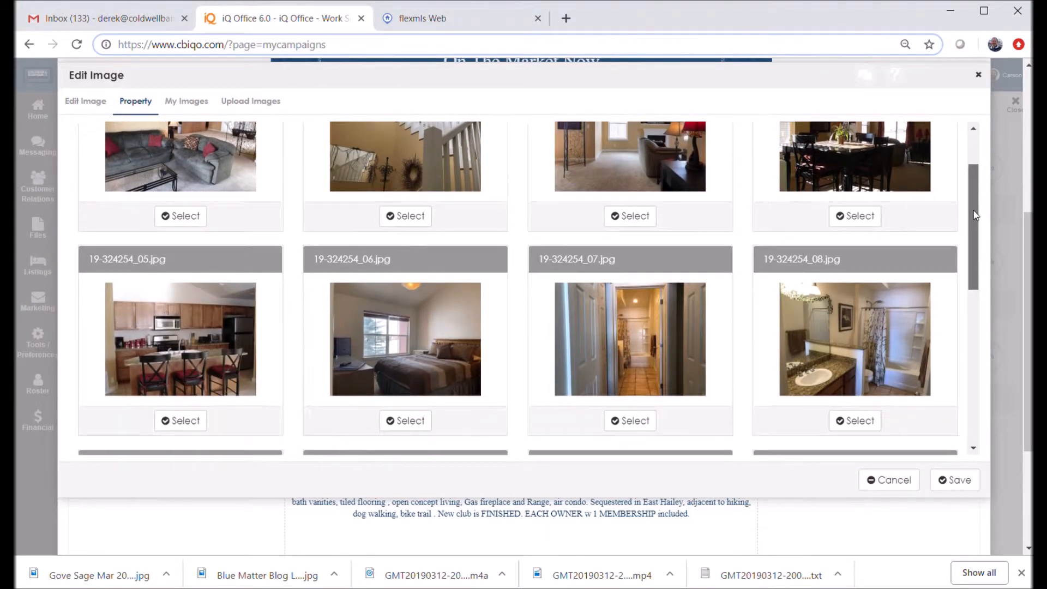
click(181, 422)
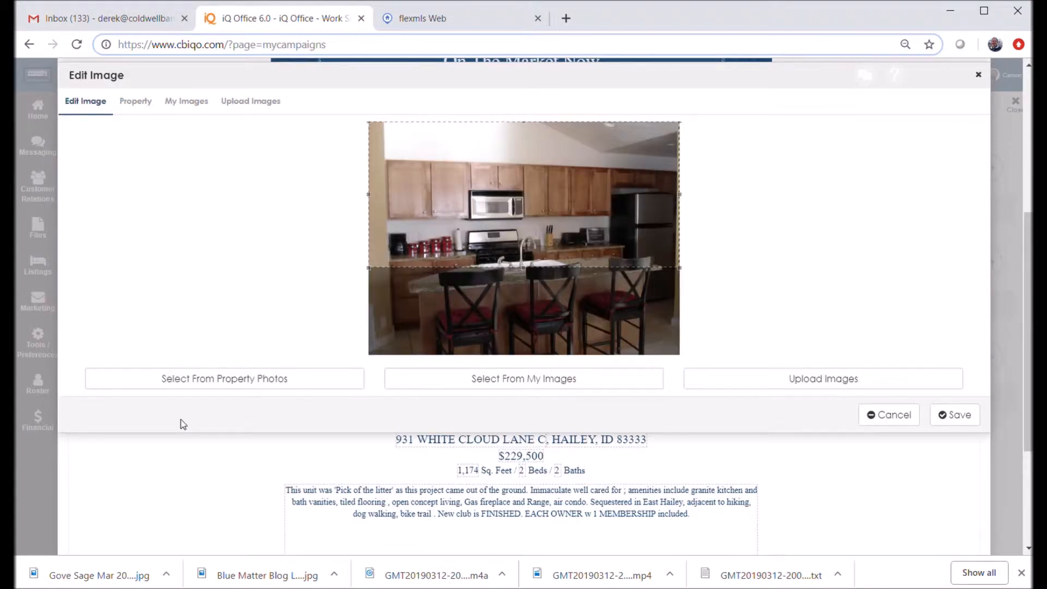
drag(433, 202, 448, 258)
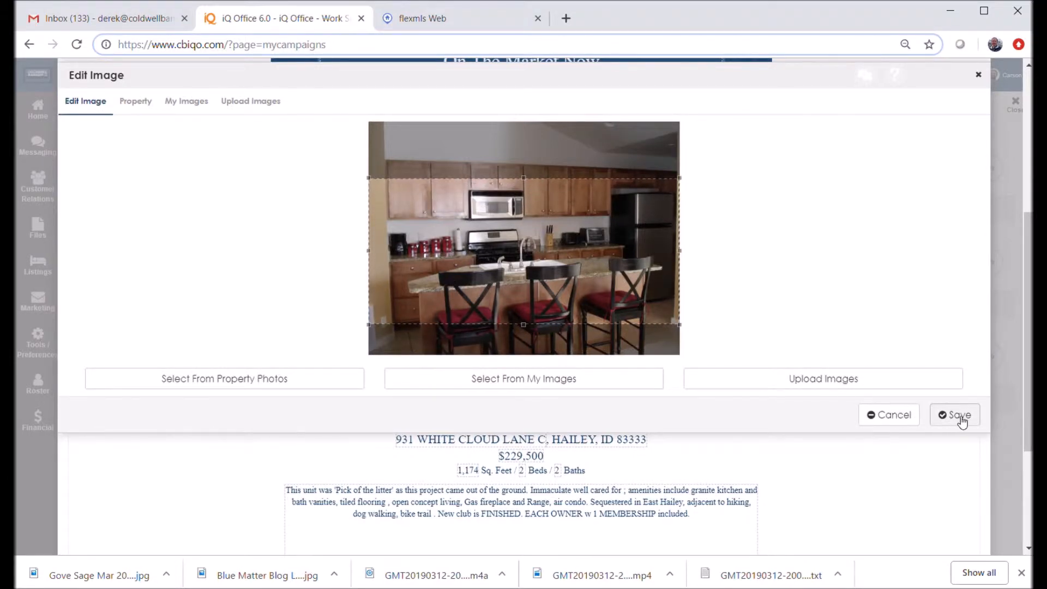
mouse_move(505, 243)
mouse_down()
mouse_move(490, 256)
mouse_move(496, 230)
mouse_move(496, 252)
mouse_up()
drag(374, 162, 391, 169)
mouse_move(463, 219)
mouse_down()
mouse_move(463, 245)
mouse_move(469, 237)
mouse_up()
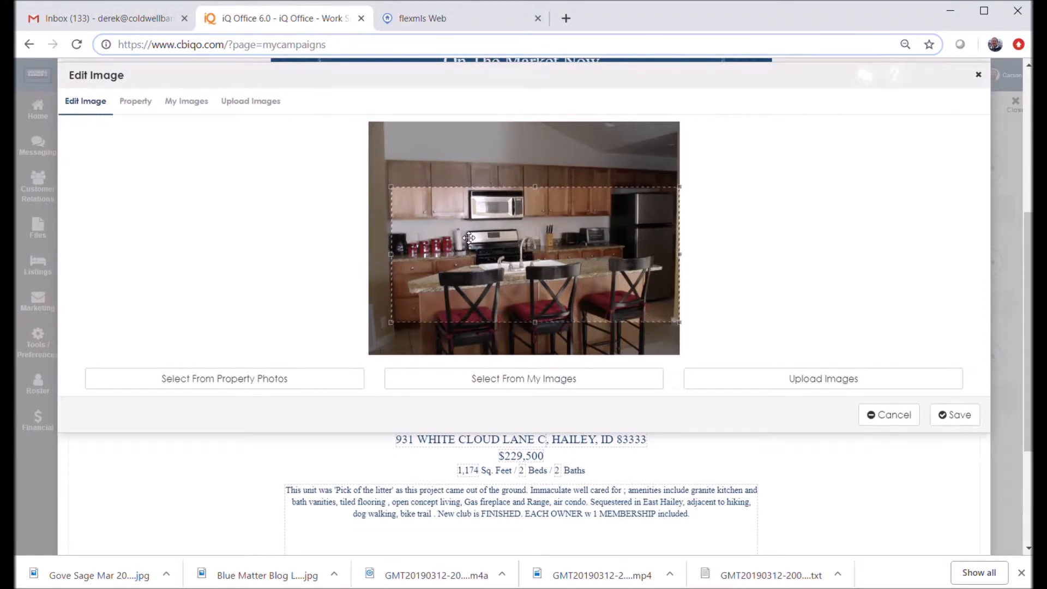
mouse_move(395, 193)
mouse_down()
mouse_move(366, 184)
mouse_move(403, 210)
mouse_up()
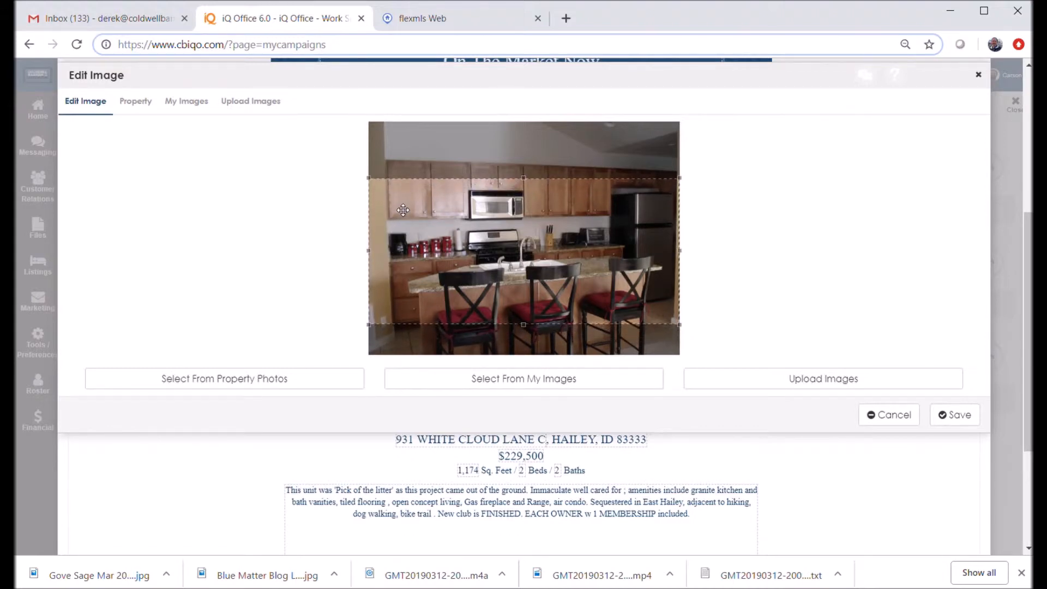
click(953, 421)
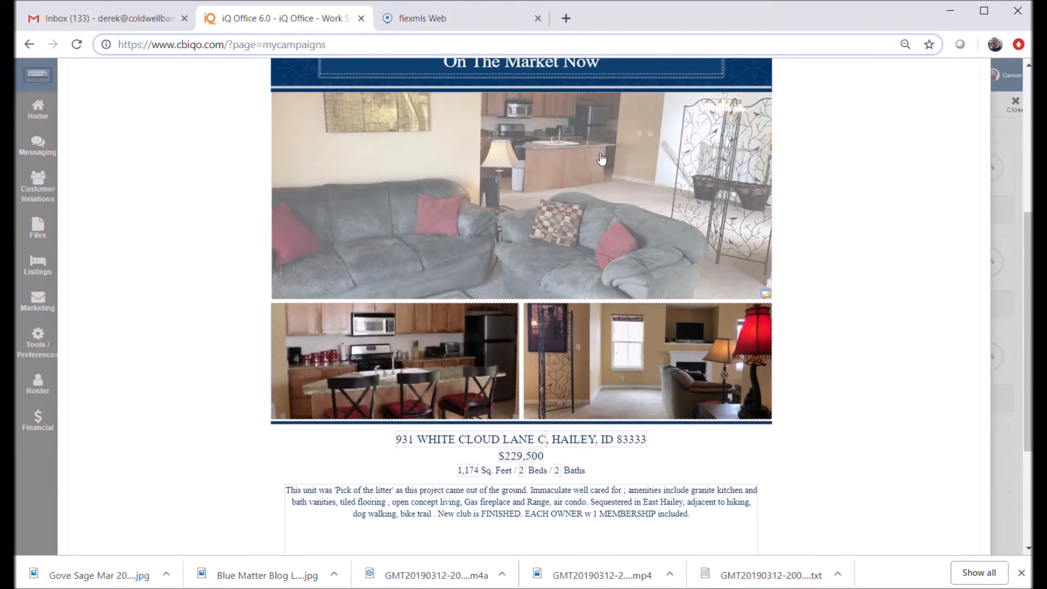
Put property photo 19-324254_01.jpg in the large top slot, crop down onto the gray sofas, save
click(586, 198)
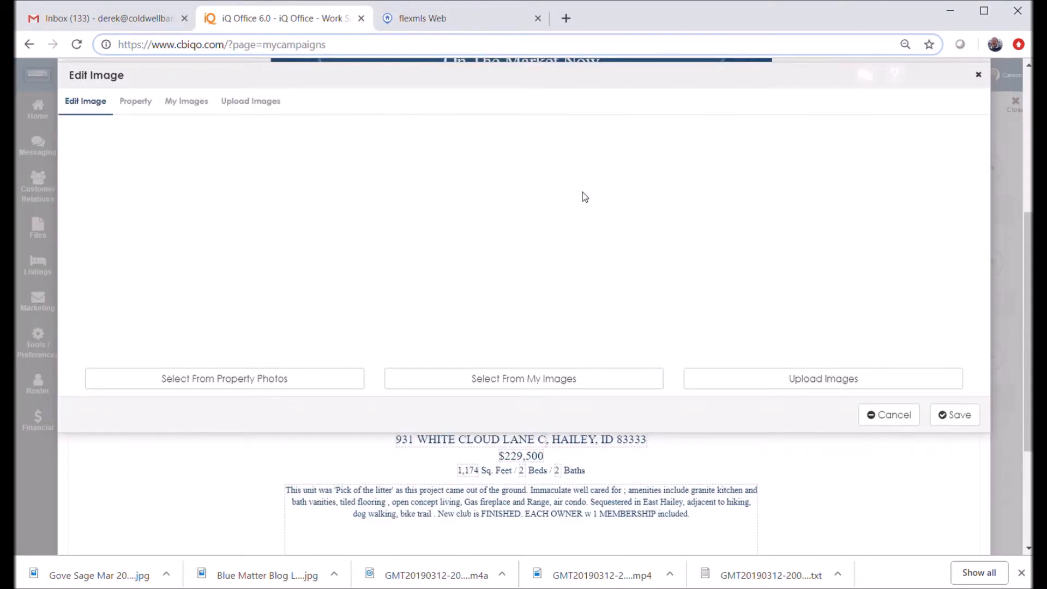
click(189, 104)
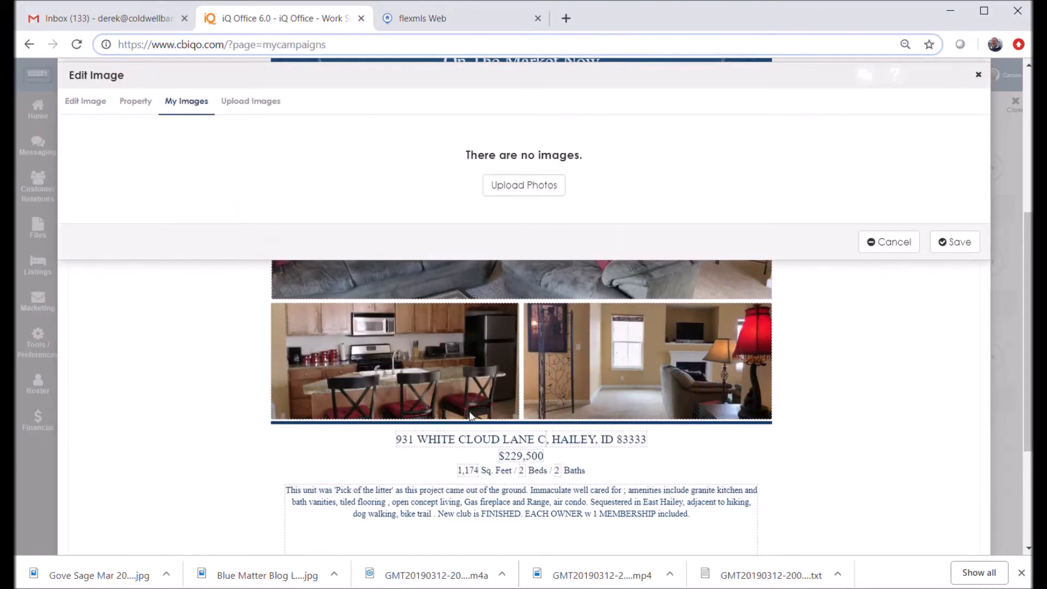
click(137, 105)
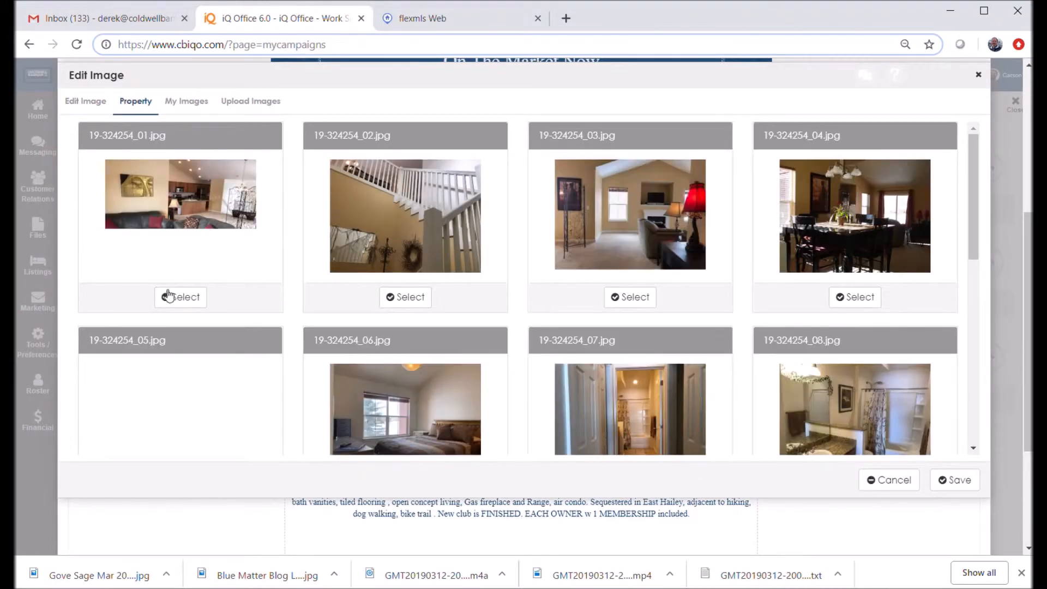
click(191, 302)
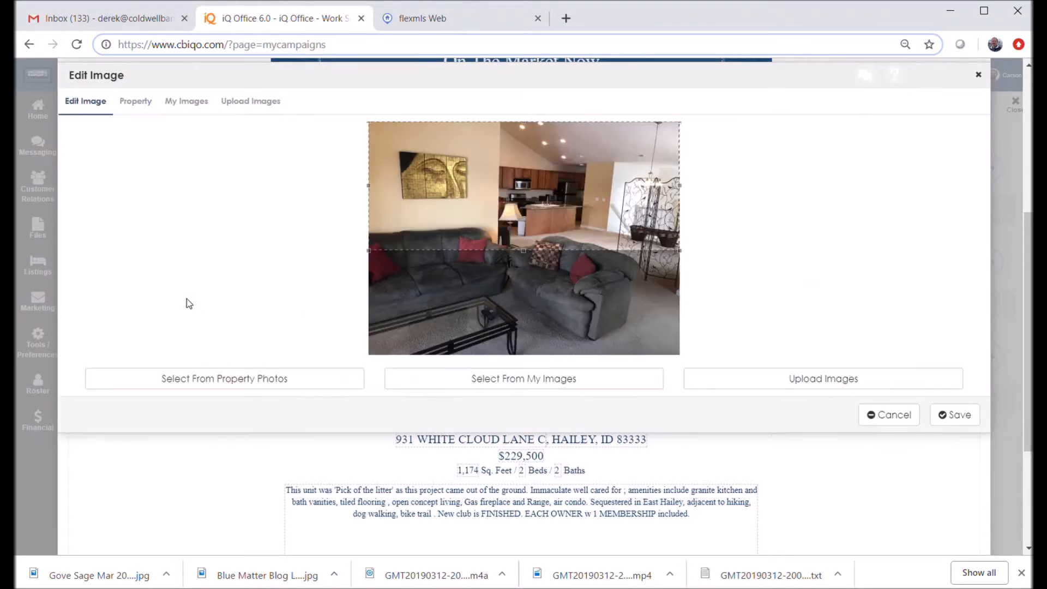
drag(548, 220, 550, 277)
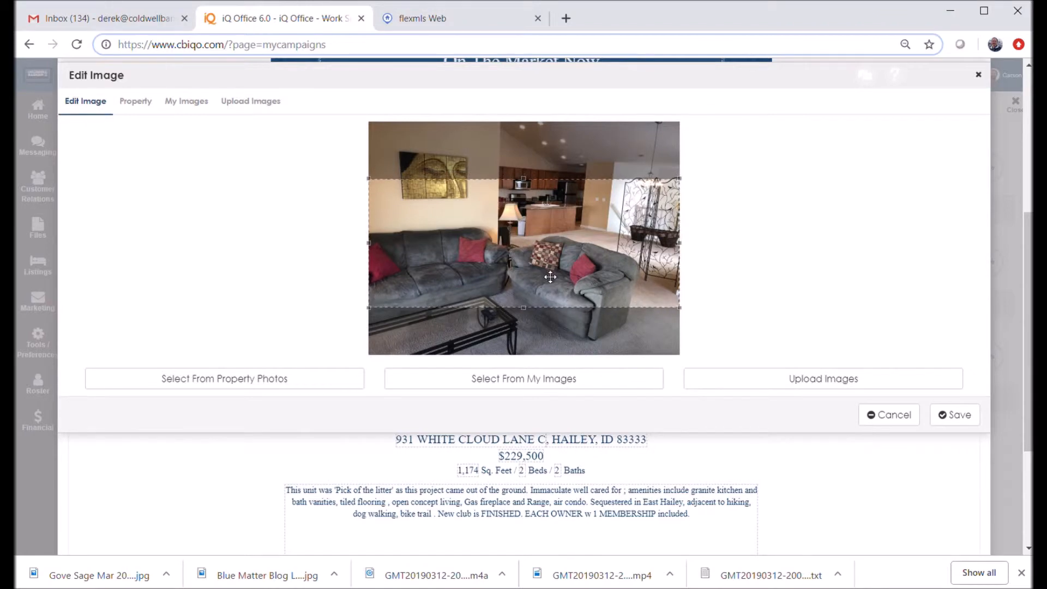
click(954, 420)
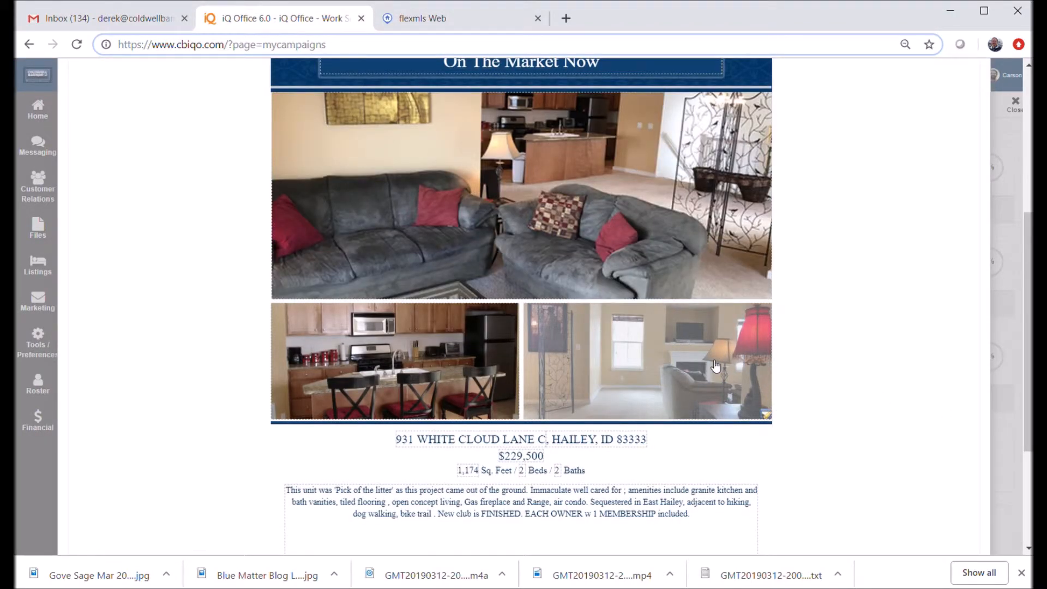
Place 19-324254_15.jpg in the lower-right slot, crop to the balcony chairs and mountains, and save
click(698, 386)
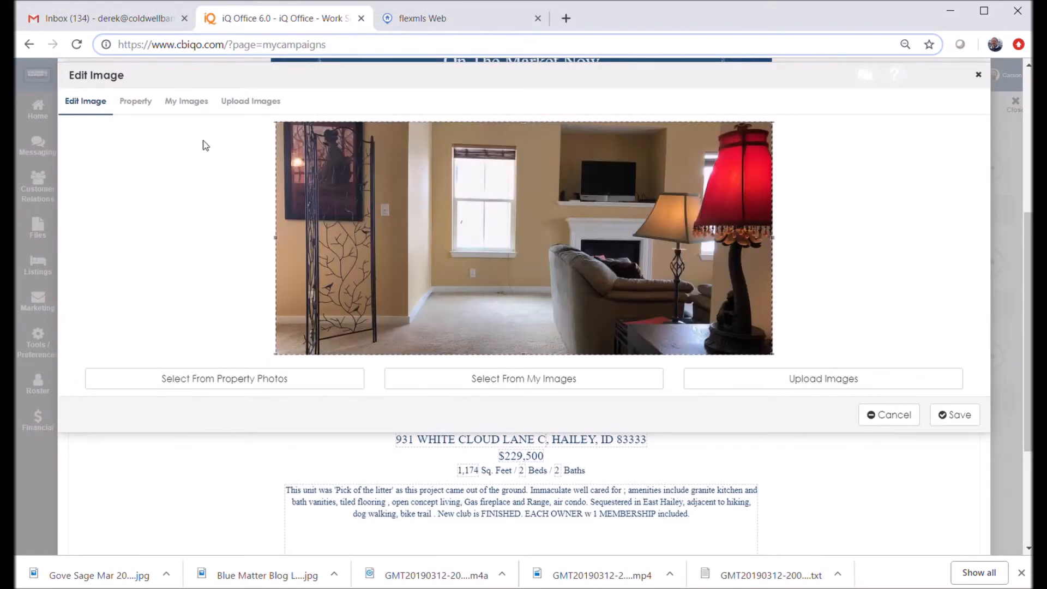
click(136, 104)
drag(974, 181, 985, 373)
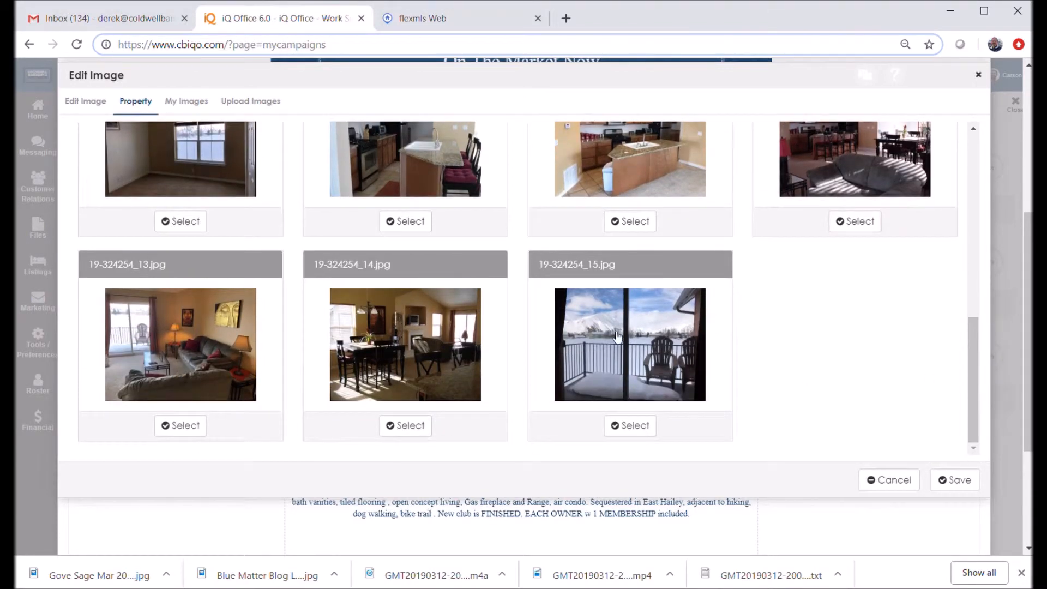
click(628, 426)
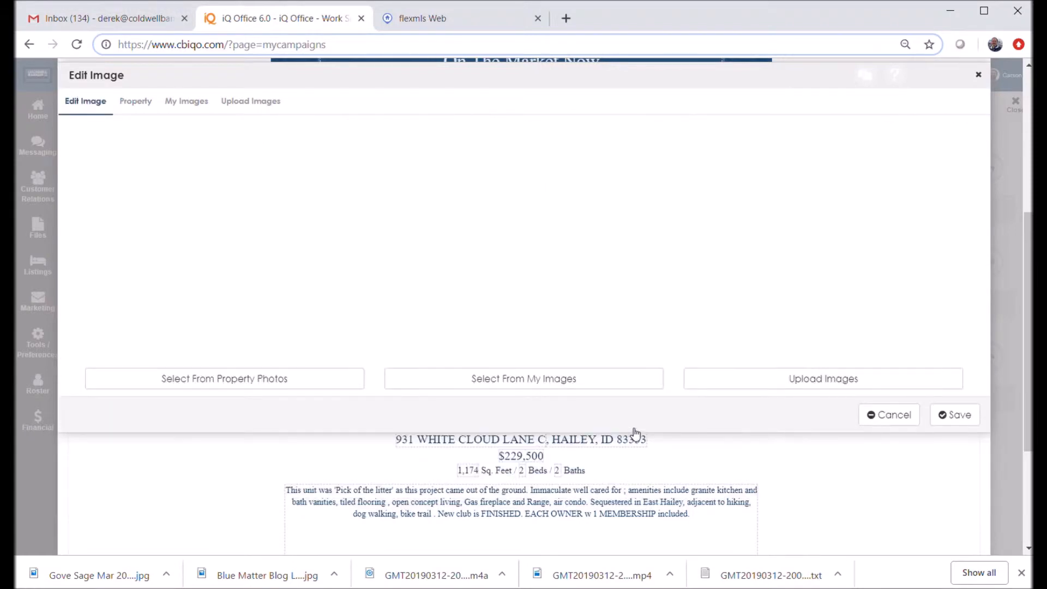
drag(533, 200, 533, 232)
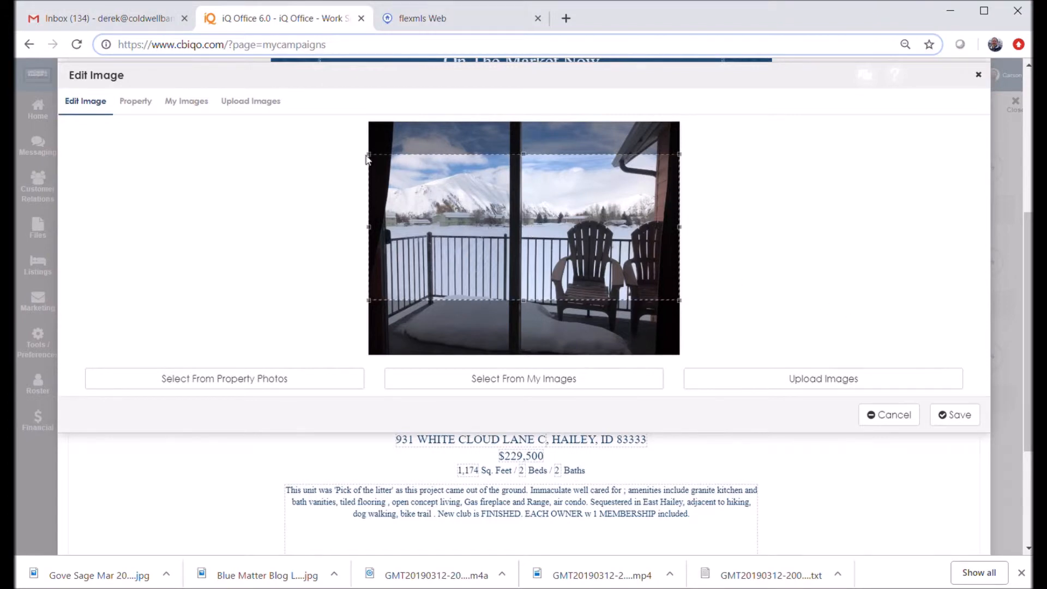
drag(371, 158, 384, 161)
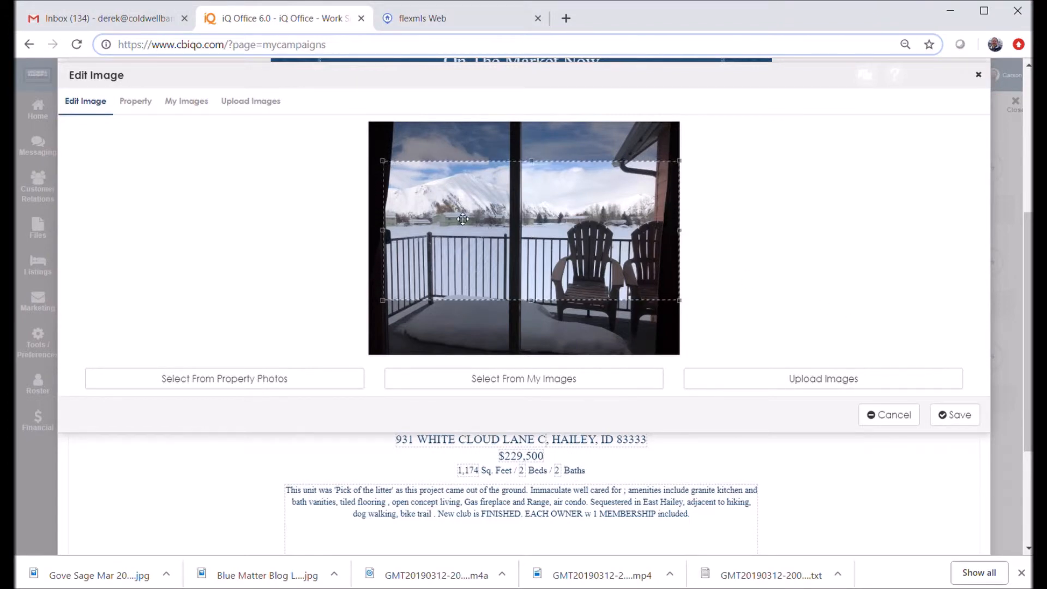
drag(463, 218, 462, 208)
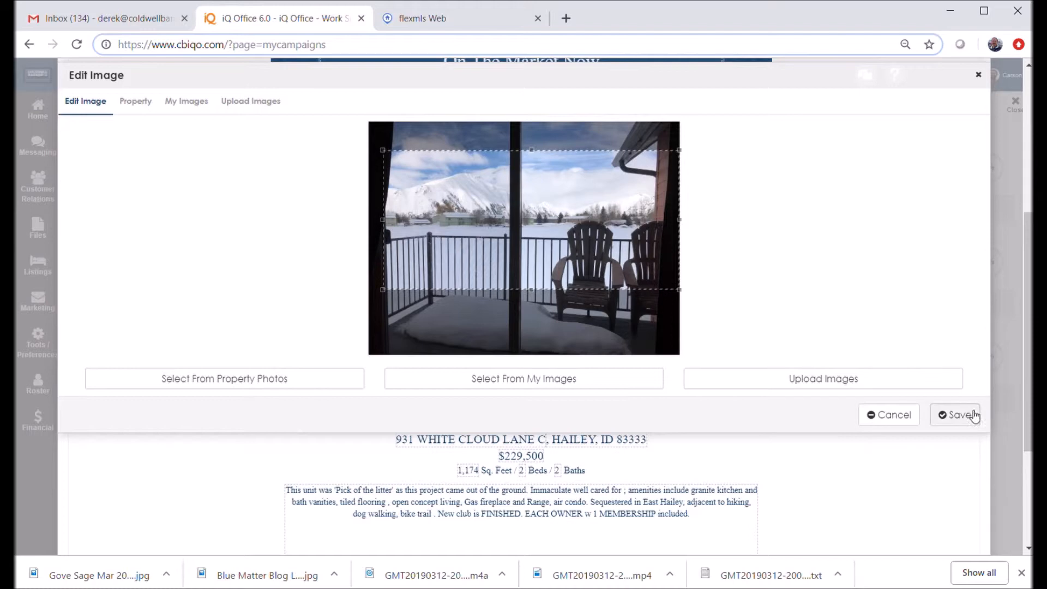
click(960, 416)
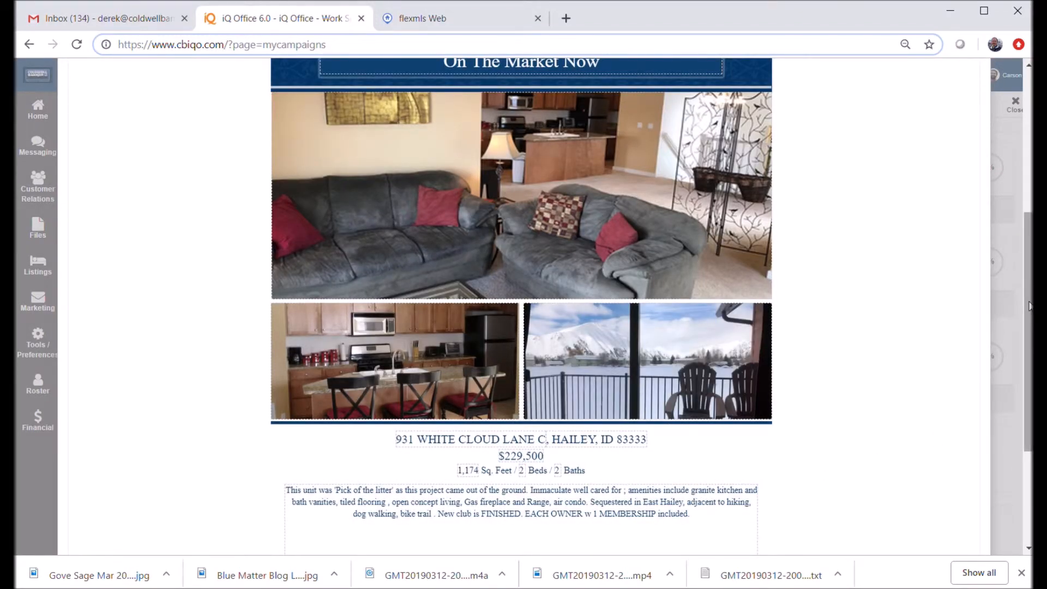
Scroll down the flyer and open its description paragraph in the Edit description dialog
scroll(495, 308, down, 2)
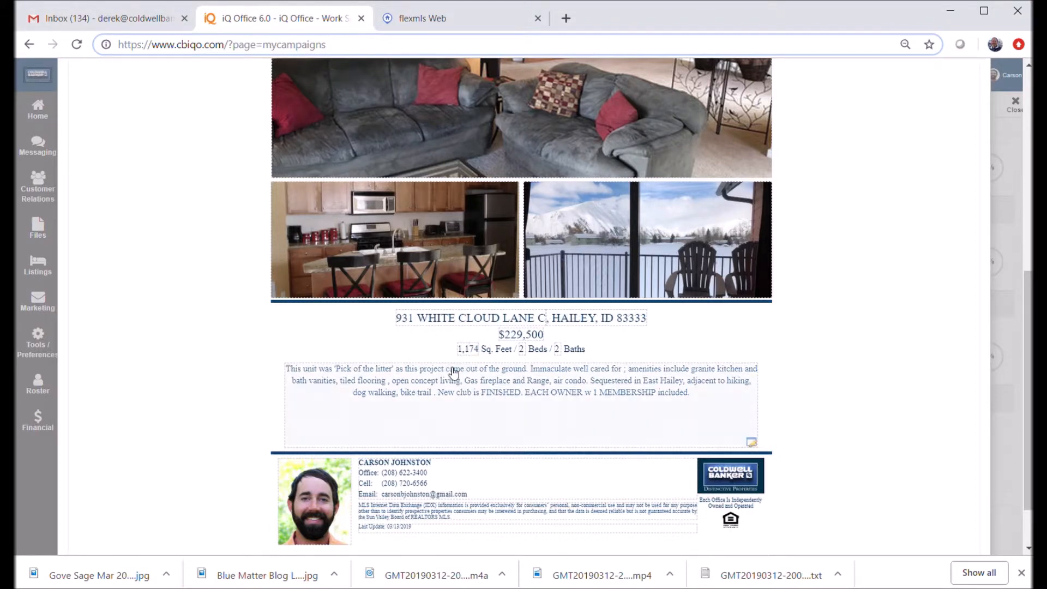
click(426, 389)
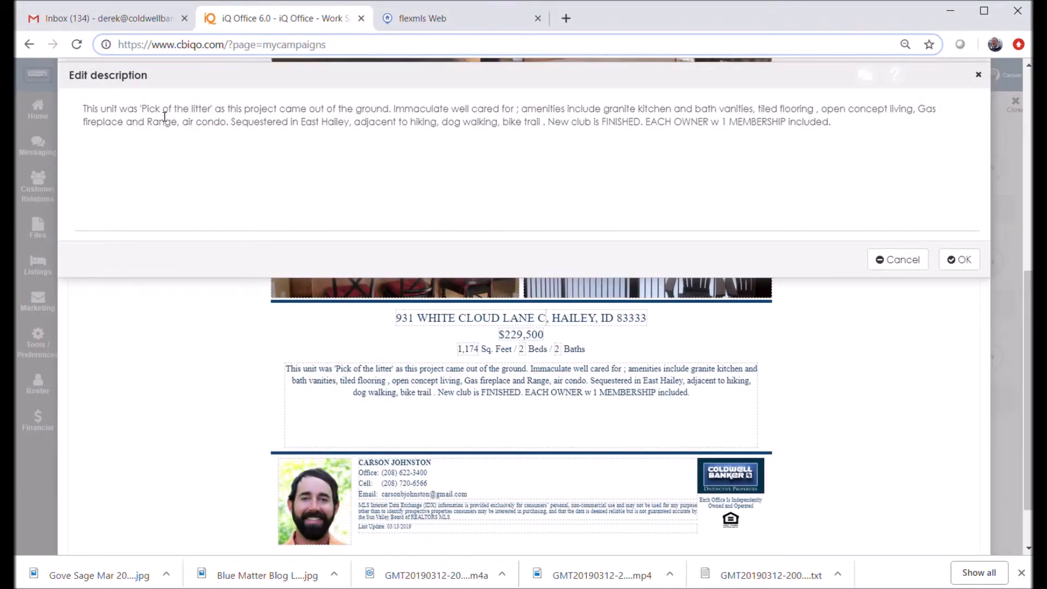
Delete the stray spaces so the description reads 'cared for;', 'tiled flooring,' and 'bike trail.'
click(835, 130)
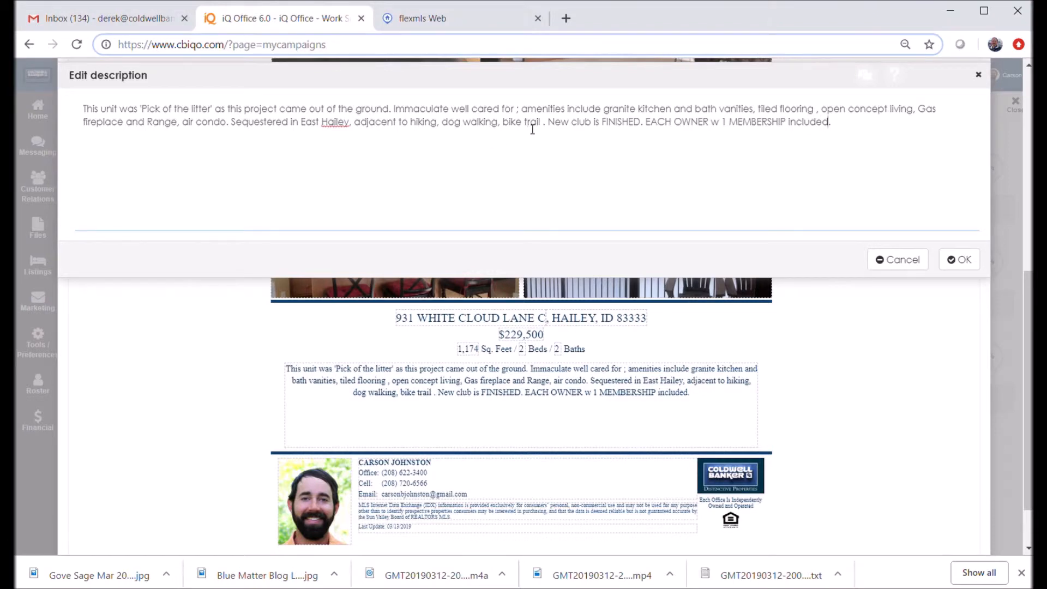
key(BackSpace)
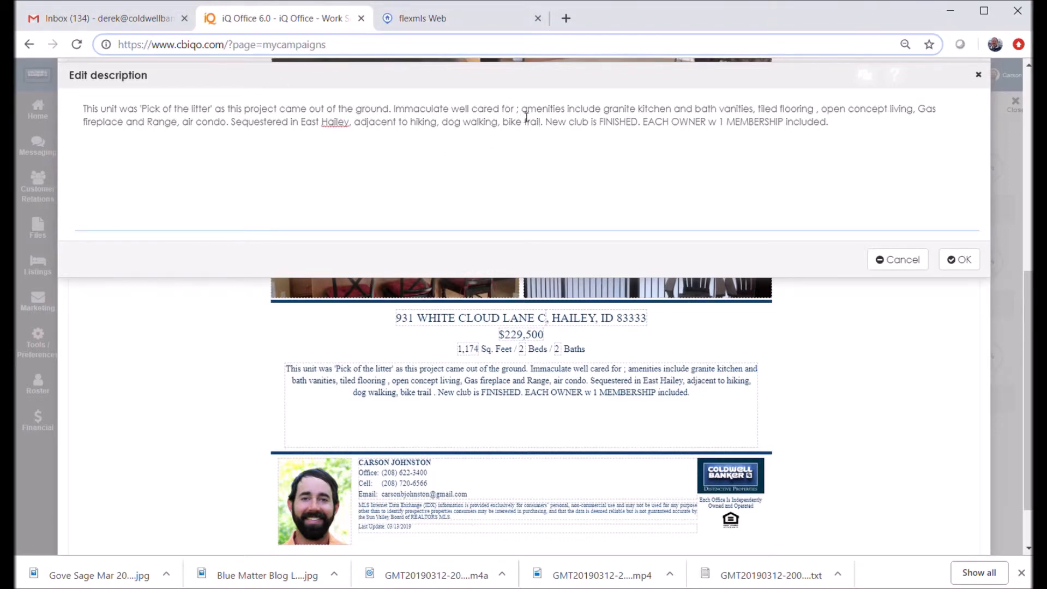
key(BackSpace)
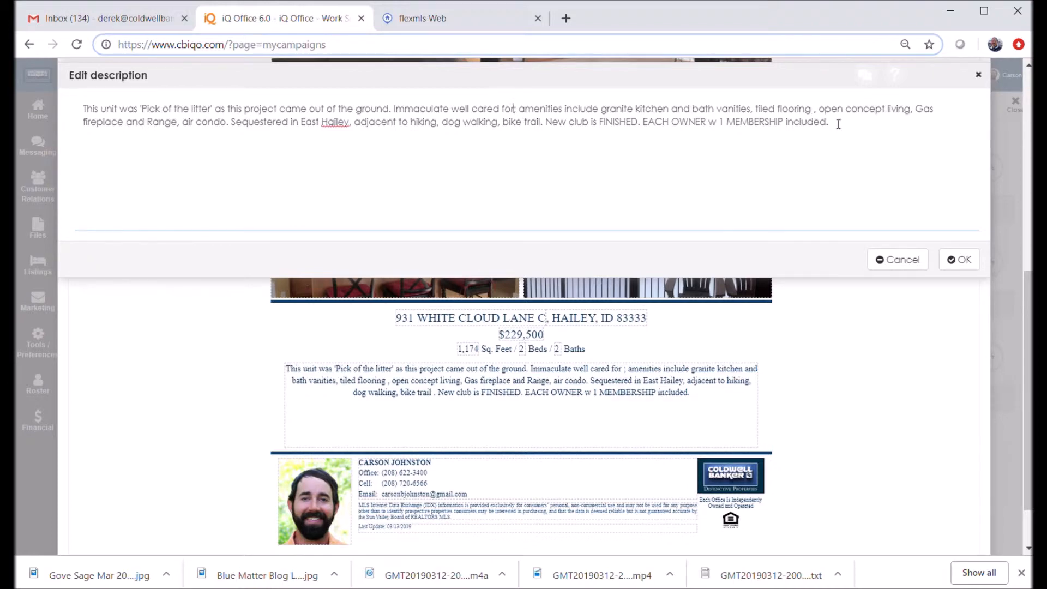
key(Delete)
key(Right)
key(Right)
key(Right)
key(Right)
key(Right)
key(Right)
key(Right)
key(Right)
key(Right)
key(Right)
key(Right)
key(Right)
key(Right)
key(Right)
key(Right)
key(Right)
key(Right)
key(Right)
key(Right)
key(Right)
key(Right)
key(Right)
key(Right)
key(Right)
key(Right)
key(Right)
key(Right)
key(Right)
key(Right)
key(Right)
key(Right)
key(Right)
key(Right)
key(Right)
key(Right)
key(Right)
key(Right)
key(Right)
key(Right)
key(Right)
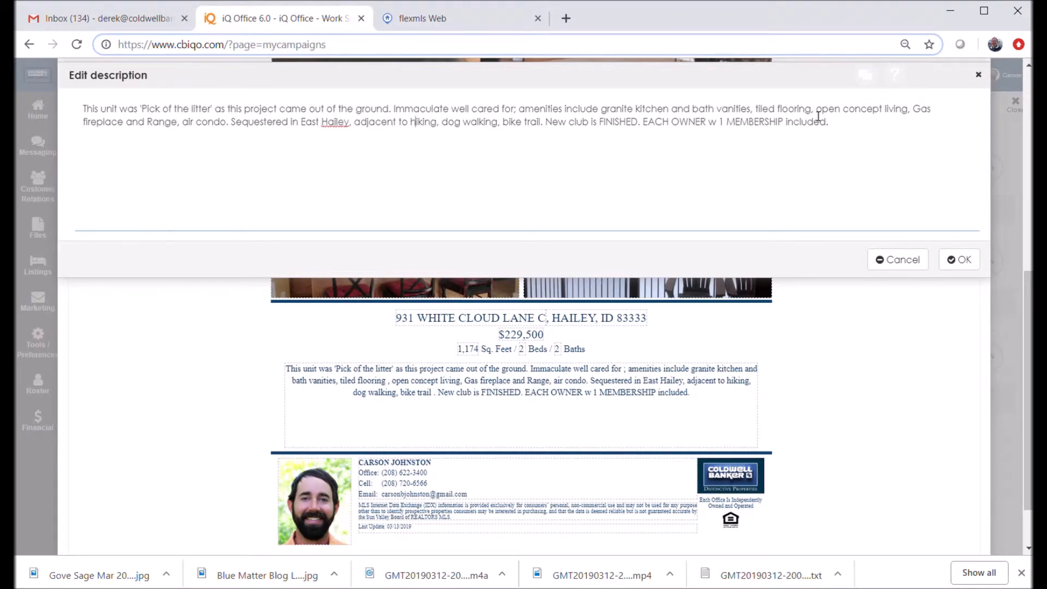
key(Right)
key(Right)
key(Right)
key(Right)
key(Right)
key(Right)
key(Right)
key(Right)
key(Right)
key(Right)
key(Right)
key(Right)
key(Right)
key(Right)
key(Right)
key(Right)
key(Right)
key(Right)
key(Right)
key(Right)
key(Right)
key(Right)
key(Right)
key(Right)
key(Right)
key(Right)
key(Right)
key(Right)
key(Right)
key(Right)
key(Right)
key(Right)
key(Right)
click(961, 261)
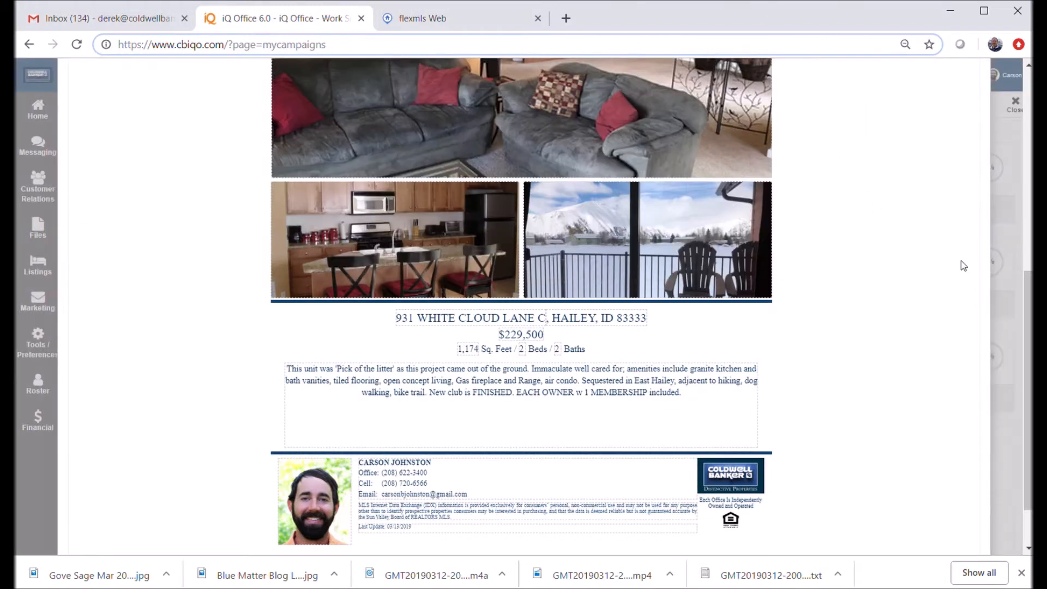
Replace the banner text 'On The Market Now' with 'Easy Living in Hailey!'
drag(1026, 292, 1018, 158)
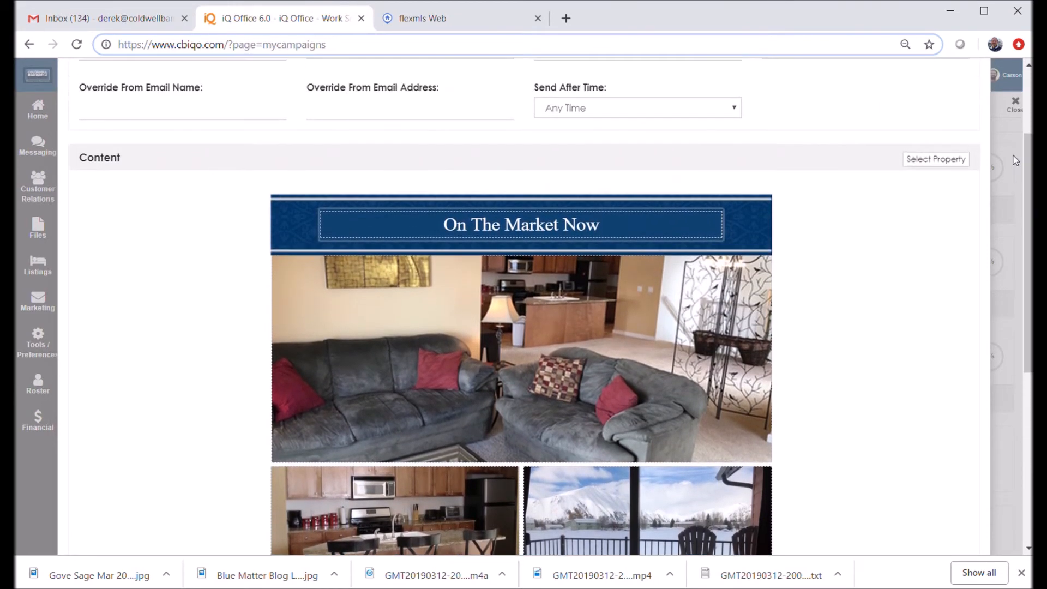
click(522, 229)
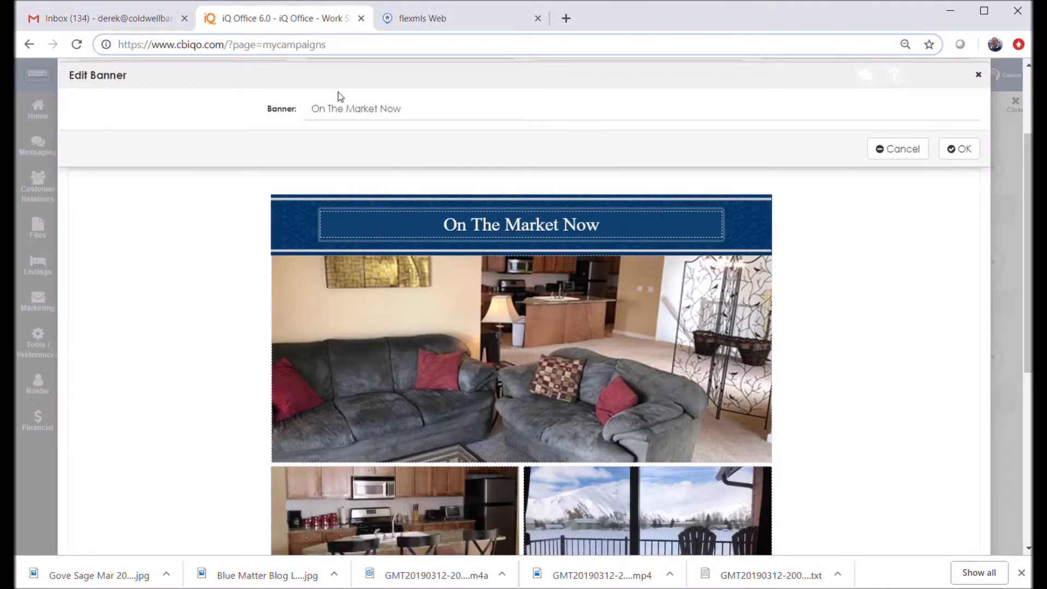
drag(412, 114, 279, 103)
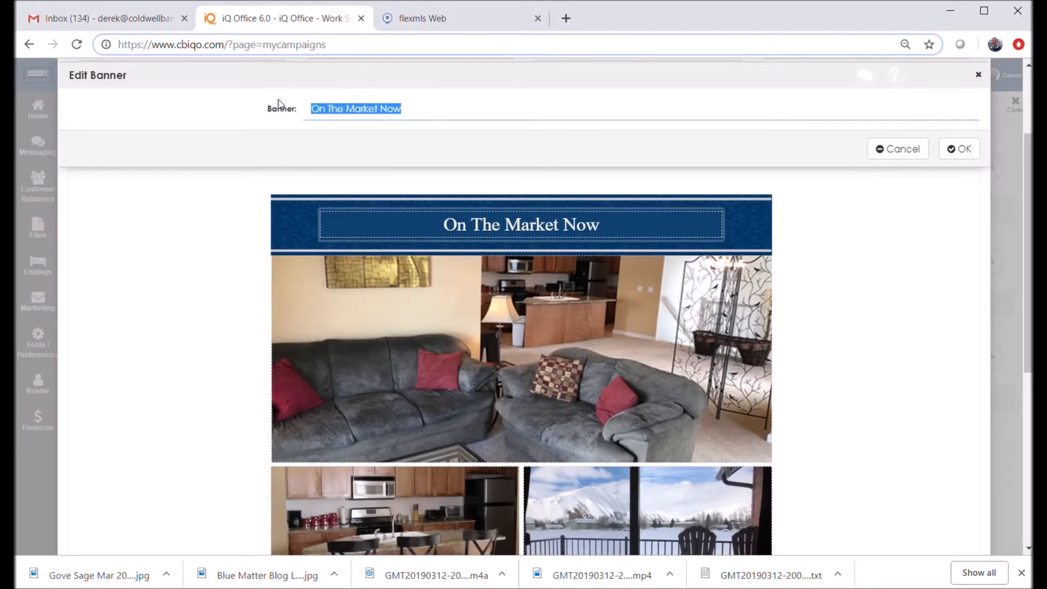
text(Easy Living)
key(BackSpace)
key(BackSpace)
key(BackSpace)
text(ving in Hailey)
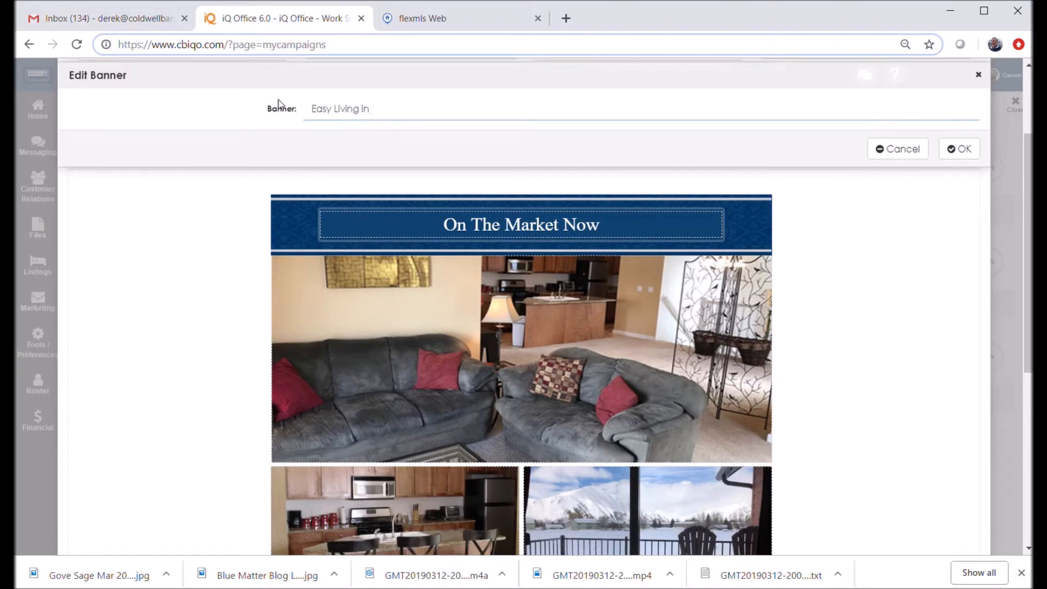
text(!)
click(959, 148)
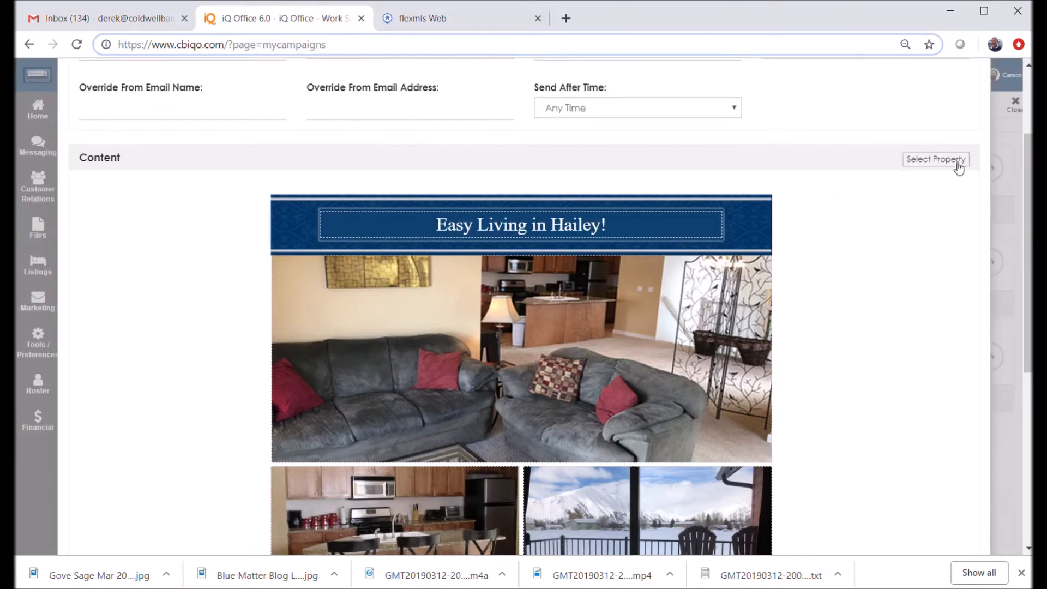
Change the event subject to 'Great Price in Hailey--Easy to Show!'
drag(1026, 277, 1024, 190)
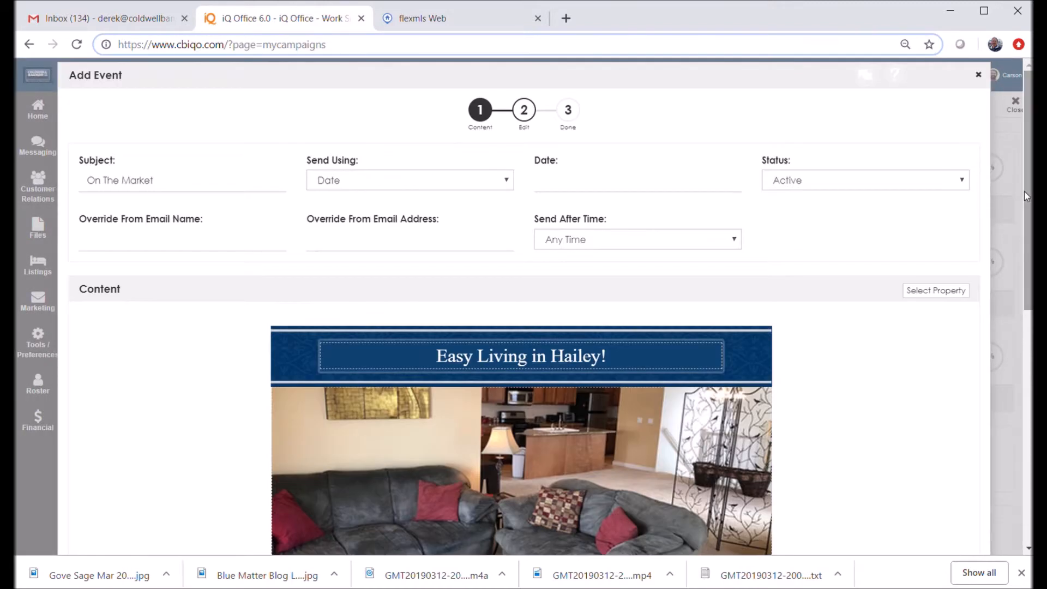
click(164, 185)
key(ctrl+a)
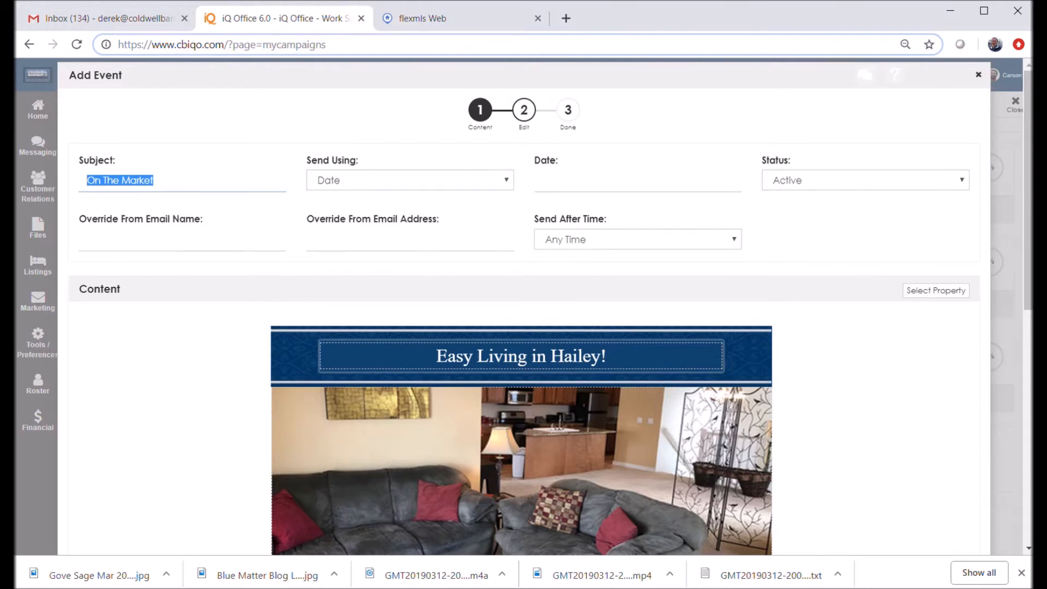
text(Grea)
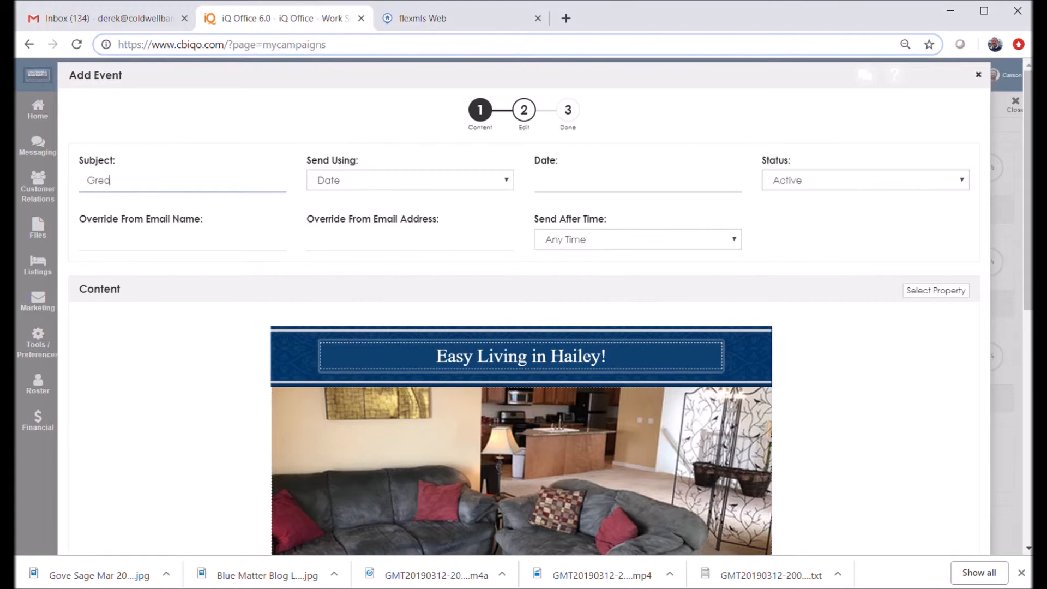
text(t Price in Hailey--Easy to Show!)
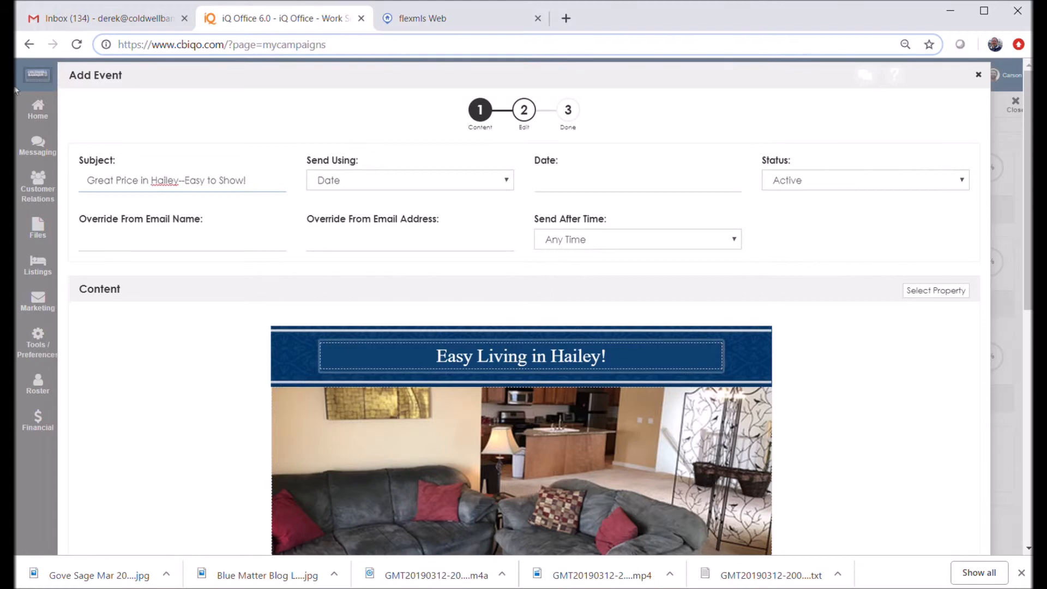
click(498, 186)
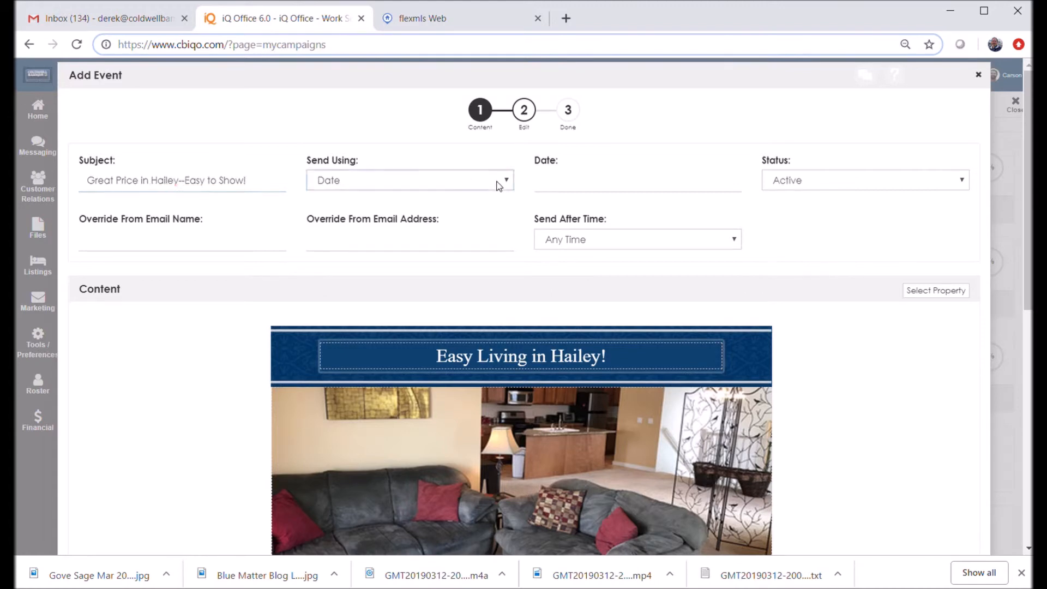
Schedule the email for 03/14/2019, sending after 4:00 PM
click(609, 186)
click(639, 286)
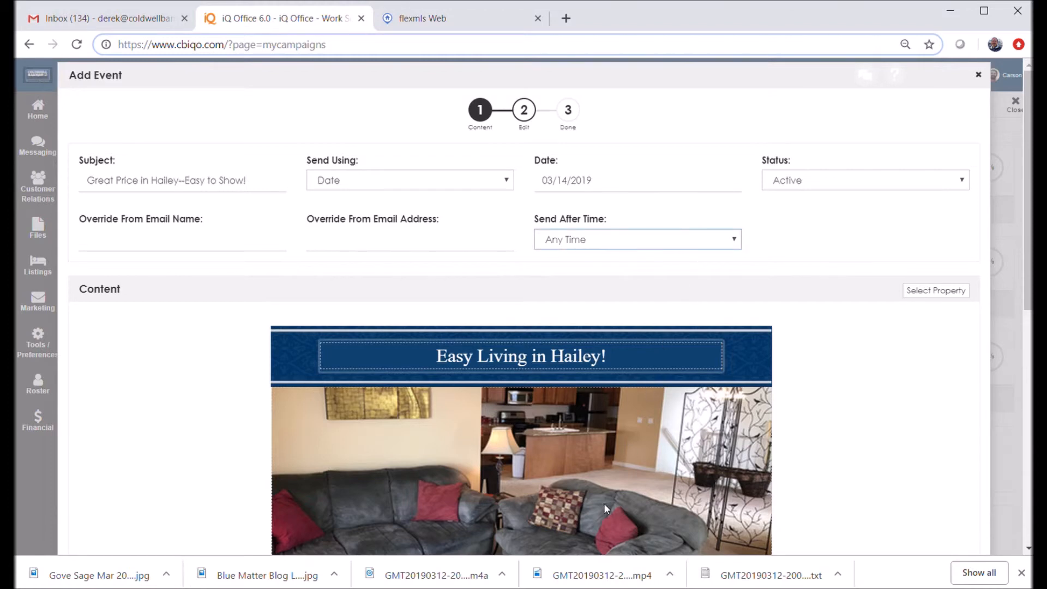
click(612, 472)
Finish the event and dismiss the confirmation to see it listed as Active on 03/14/2019
drag(1030, 268, 1023, 496)
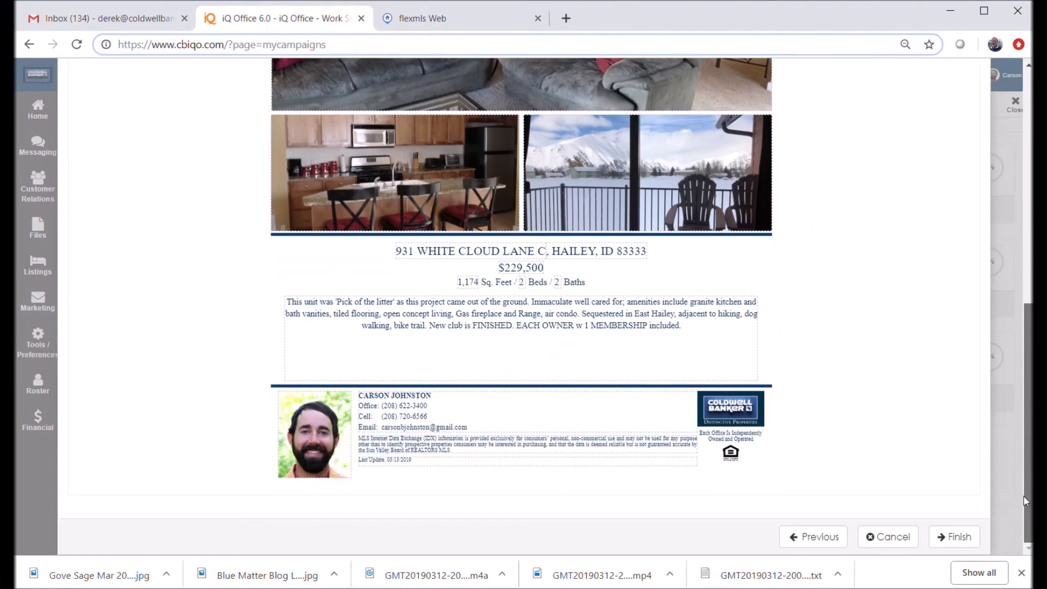
click(965, 540)
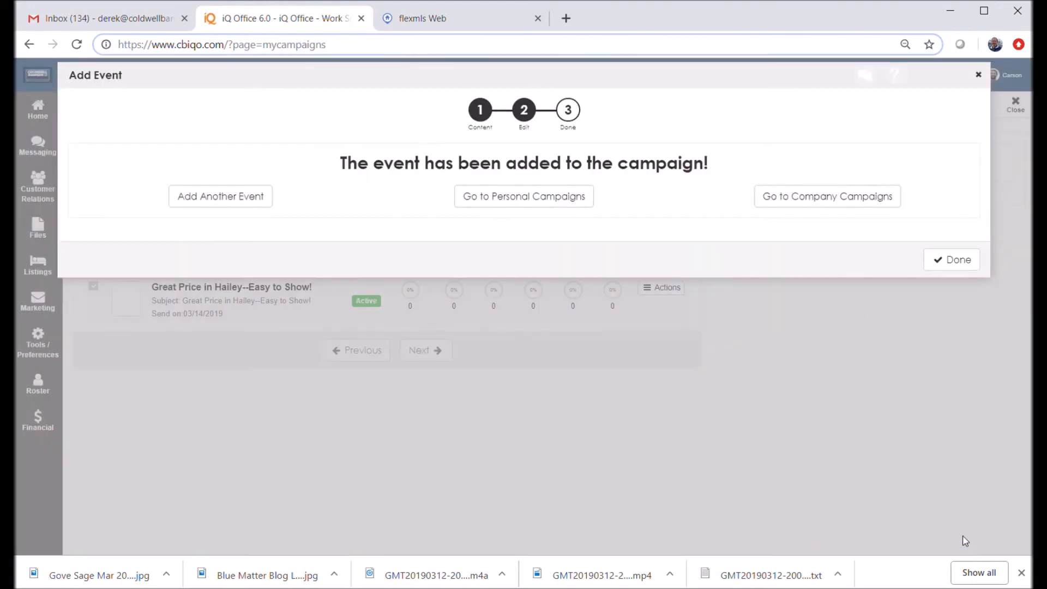
click(951, 259)
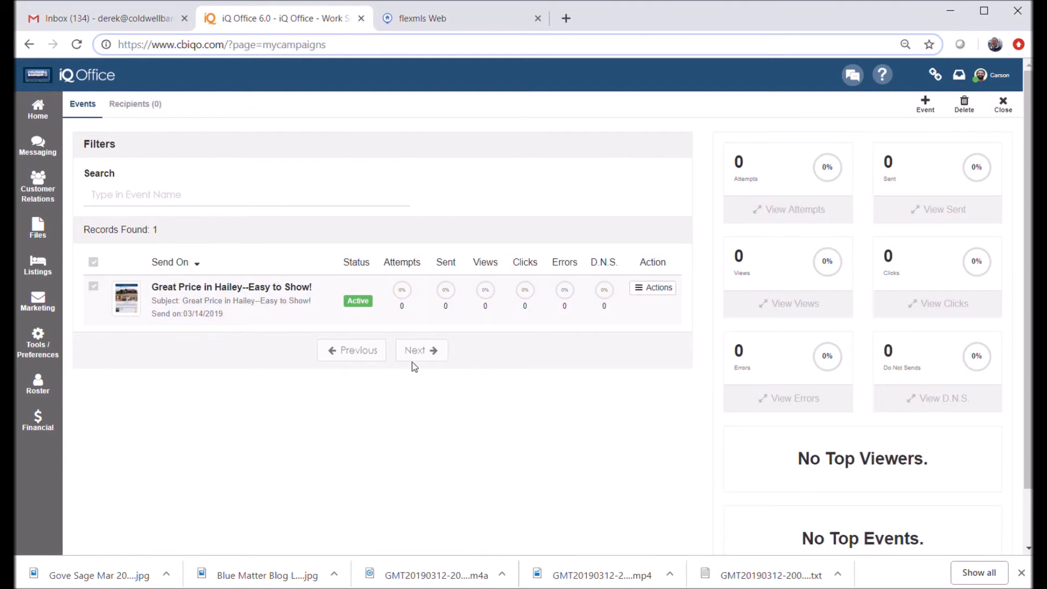
Preview the email of the 'Great Price in Hailey--Easy to Show!' event
click(670, 296)
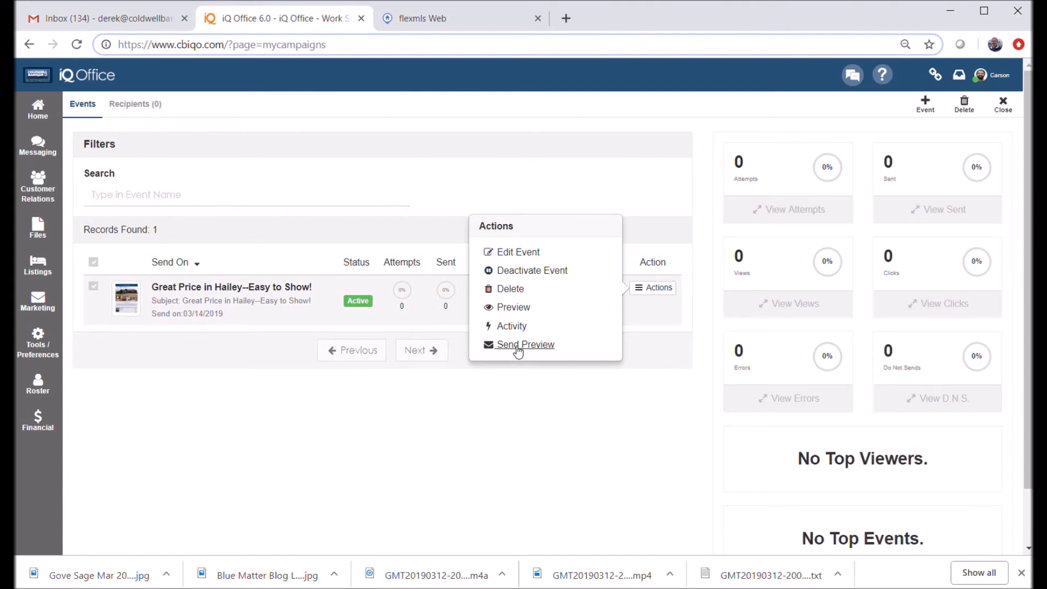
click(518, 308)
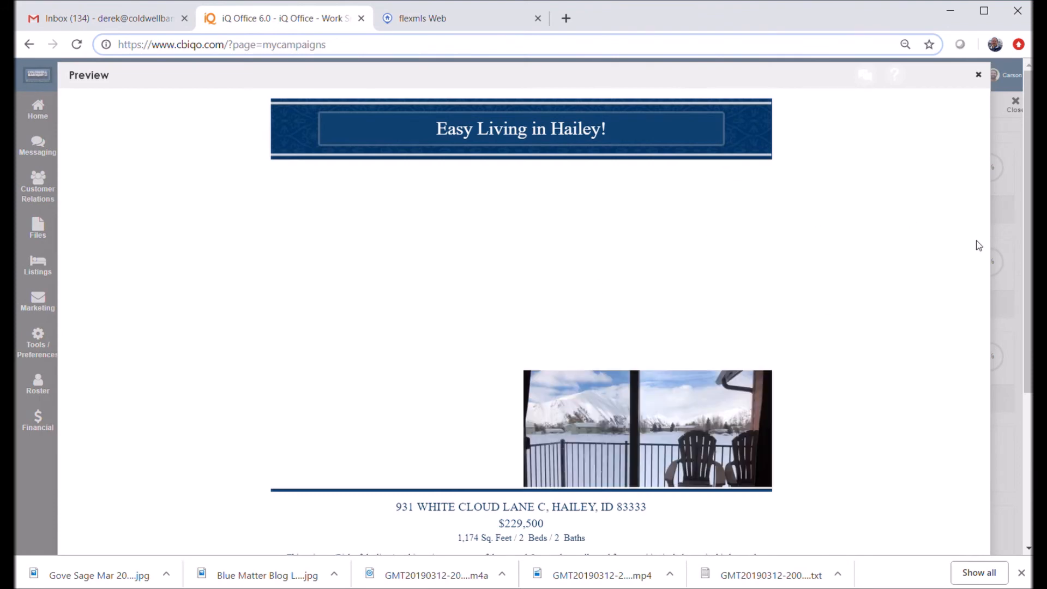
drag(1029, 225, 1029, 270)
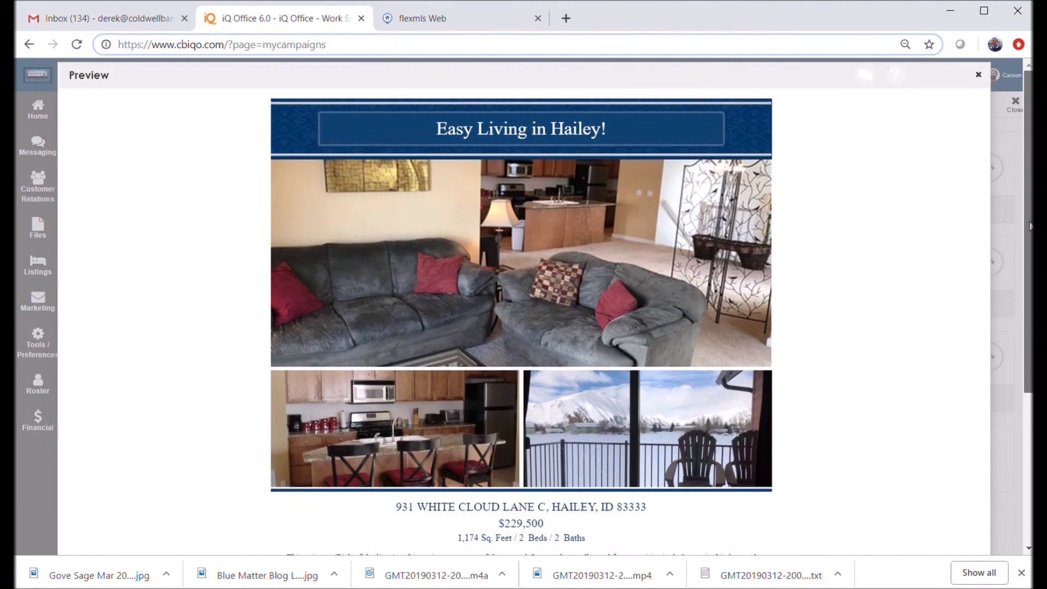
click(611, 233)
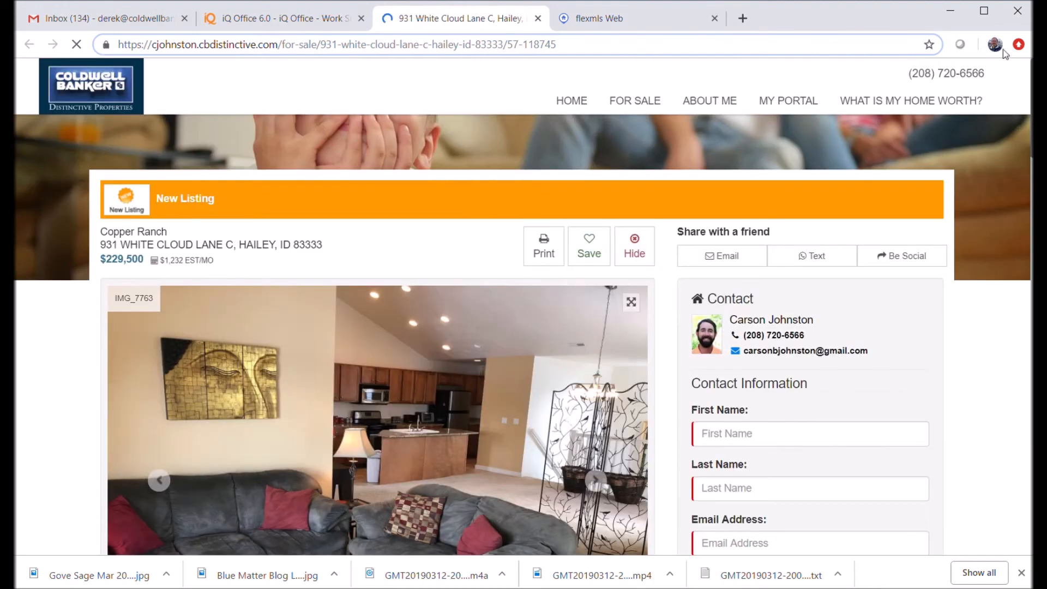
scroll(1031, 252, down, 10)
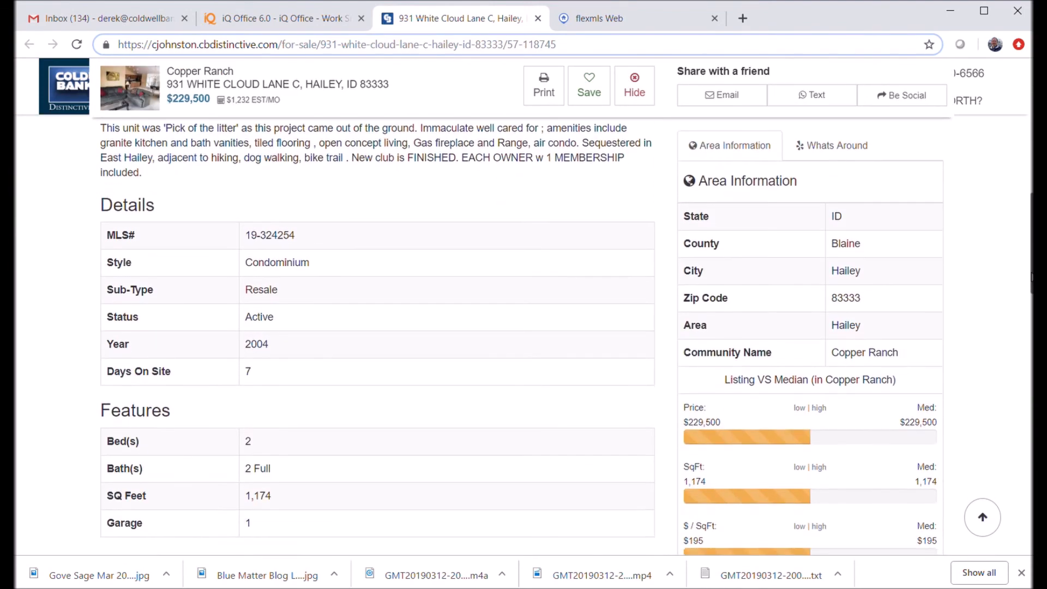
scroll(1030, 252, up, 12)
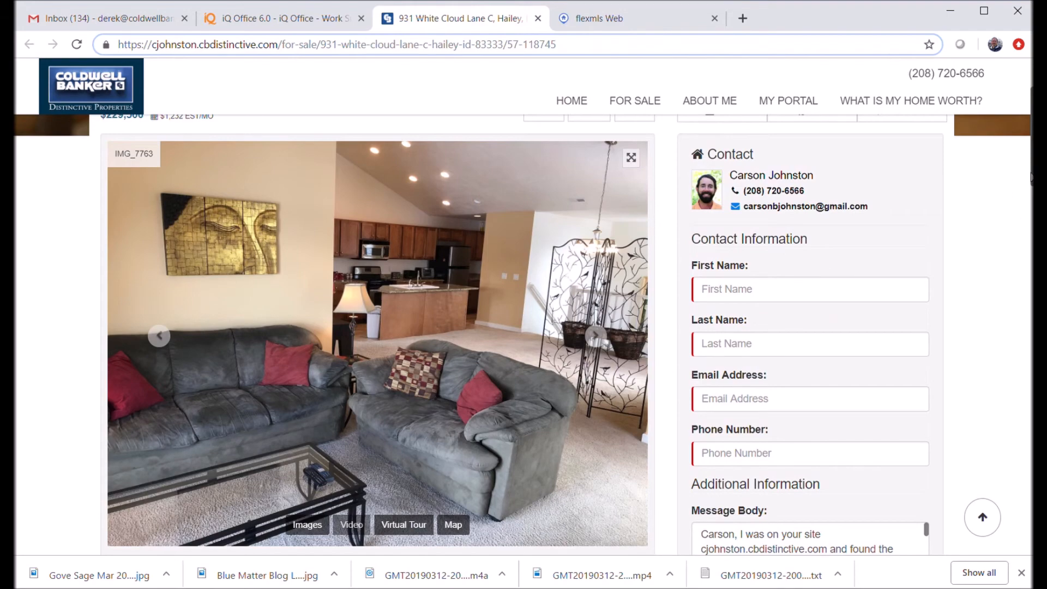
scroll(1030, 177, up, 1)
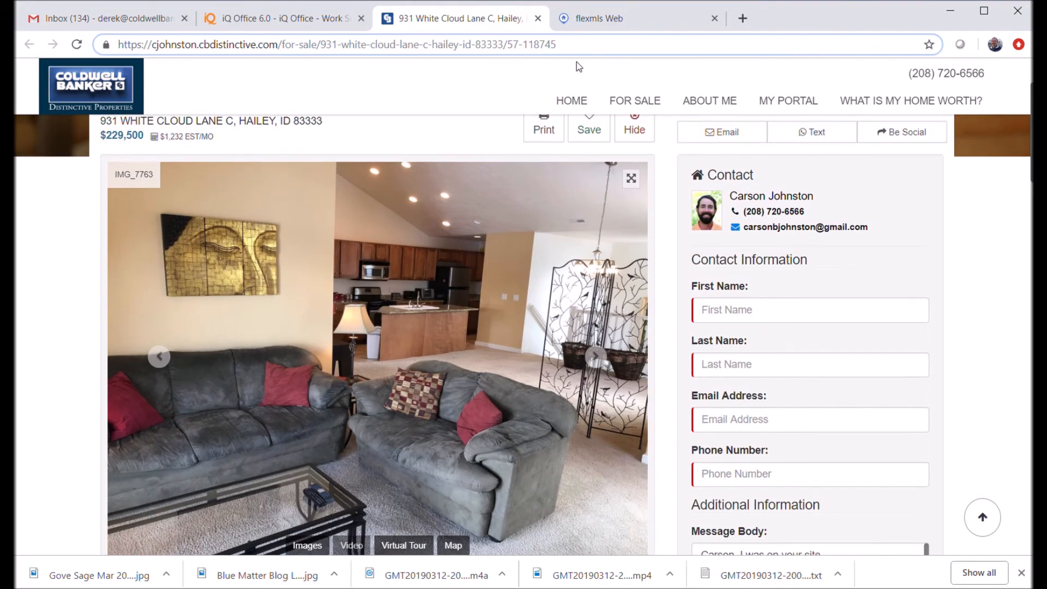
click(537, 18)
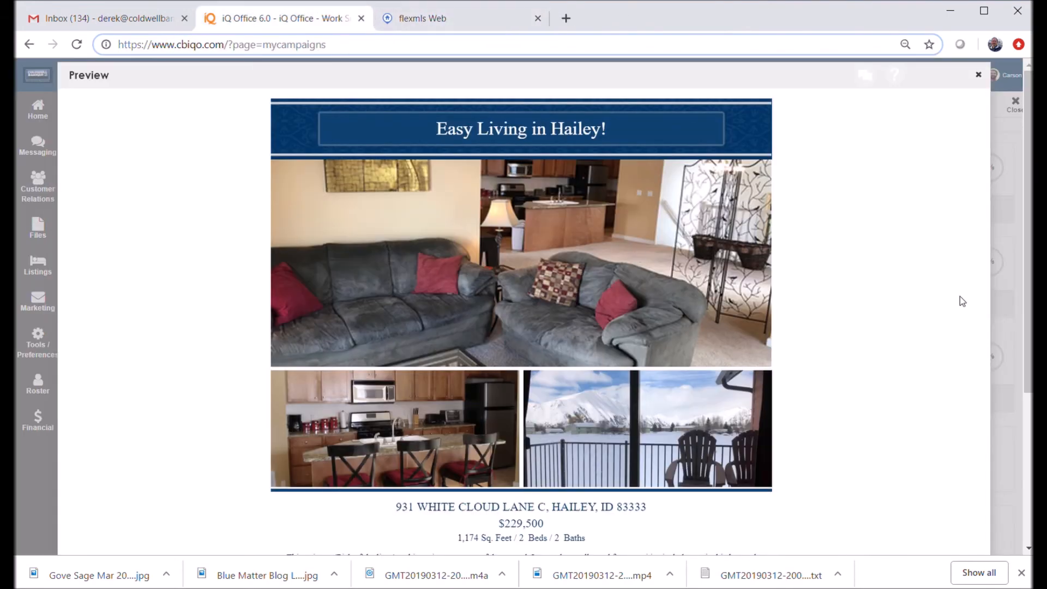
Close the Easy Living in Hailey! email preview, returning to the campaign's event list
drag(1031, 341, 1025, 521)
click(952, 540)
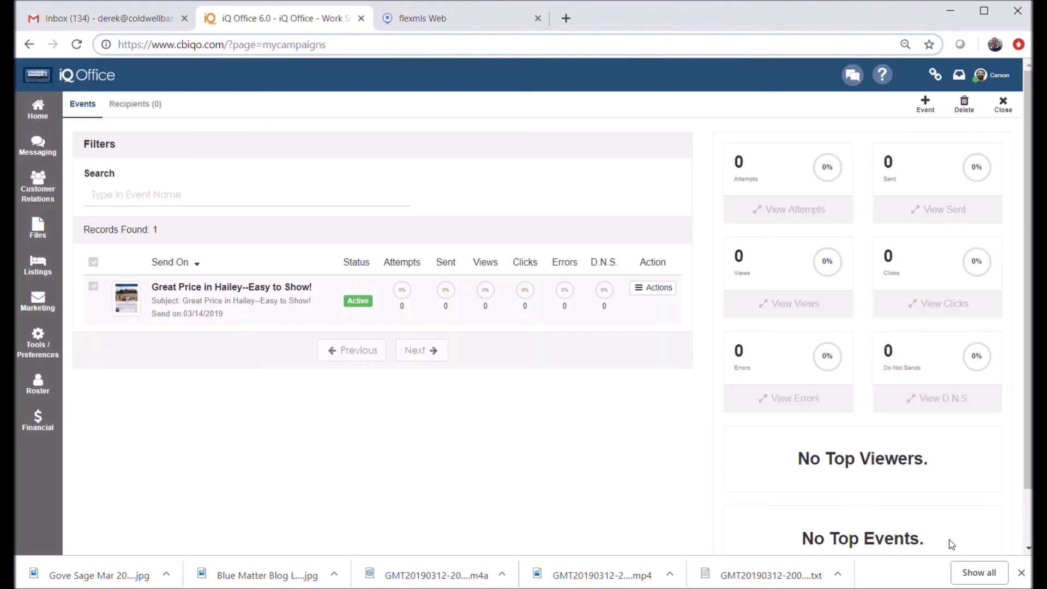